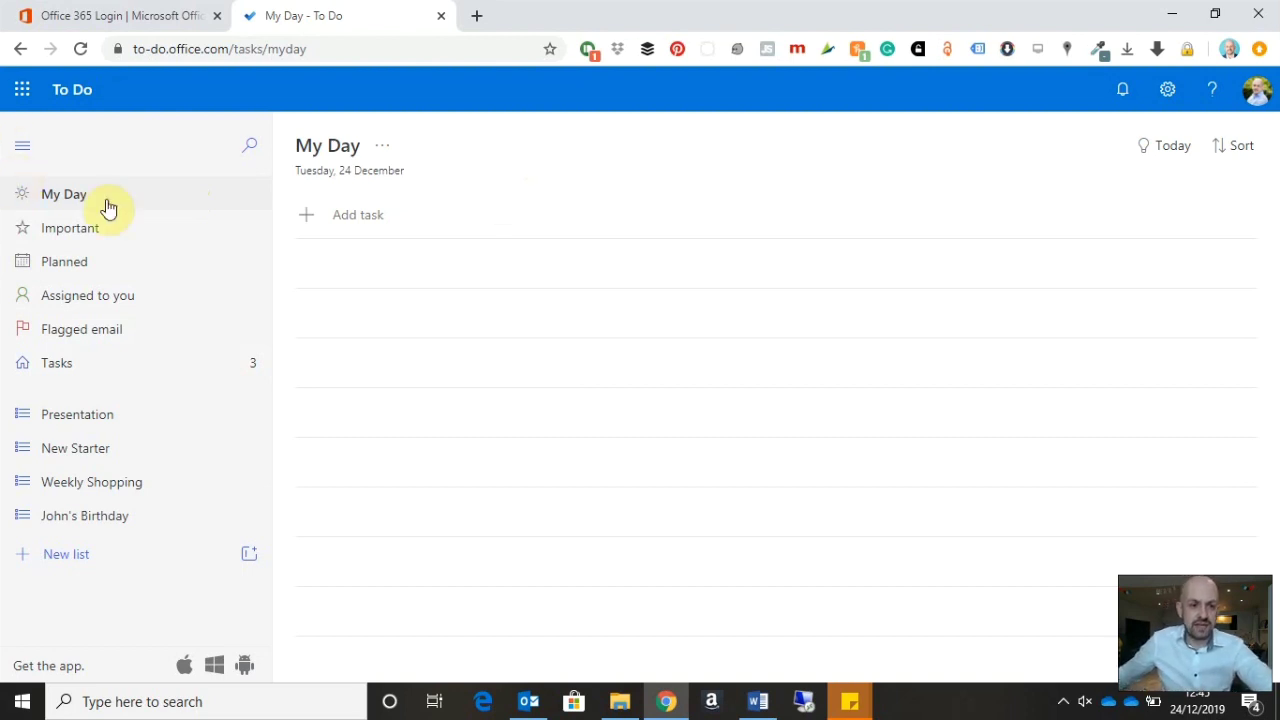
# - Browse the Important, Planned and Assigned to you lists
pyautogui.click(146, 231)
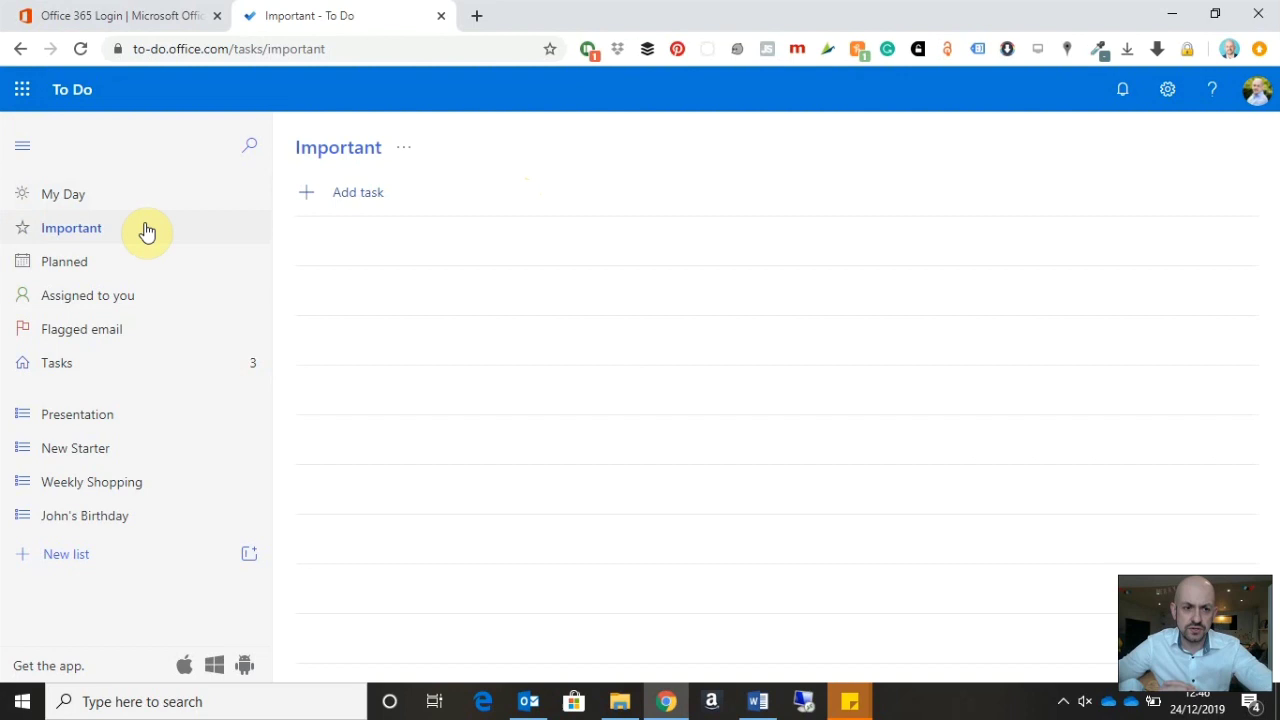
pyautogui.click(144, 269)
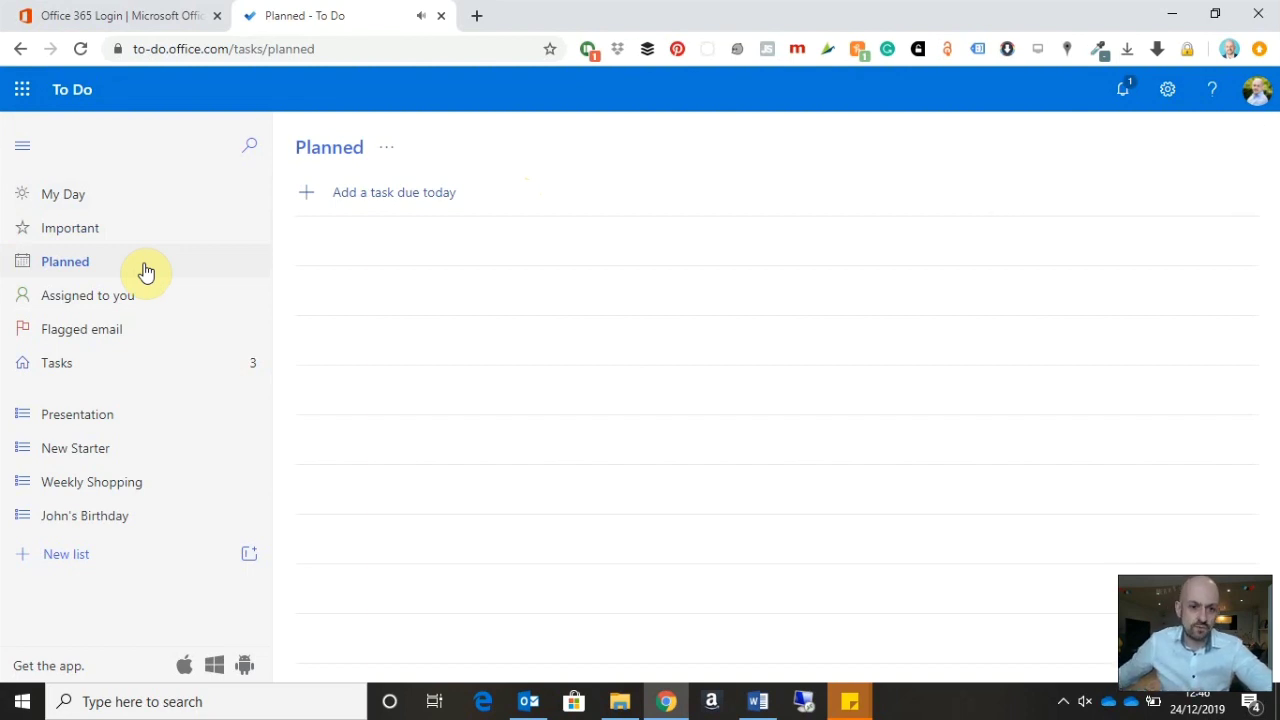
pyautogui.click(178, 308)
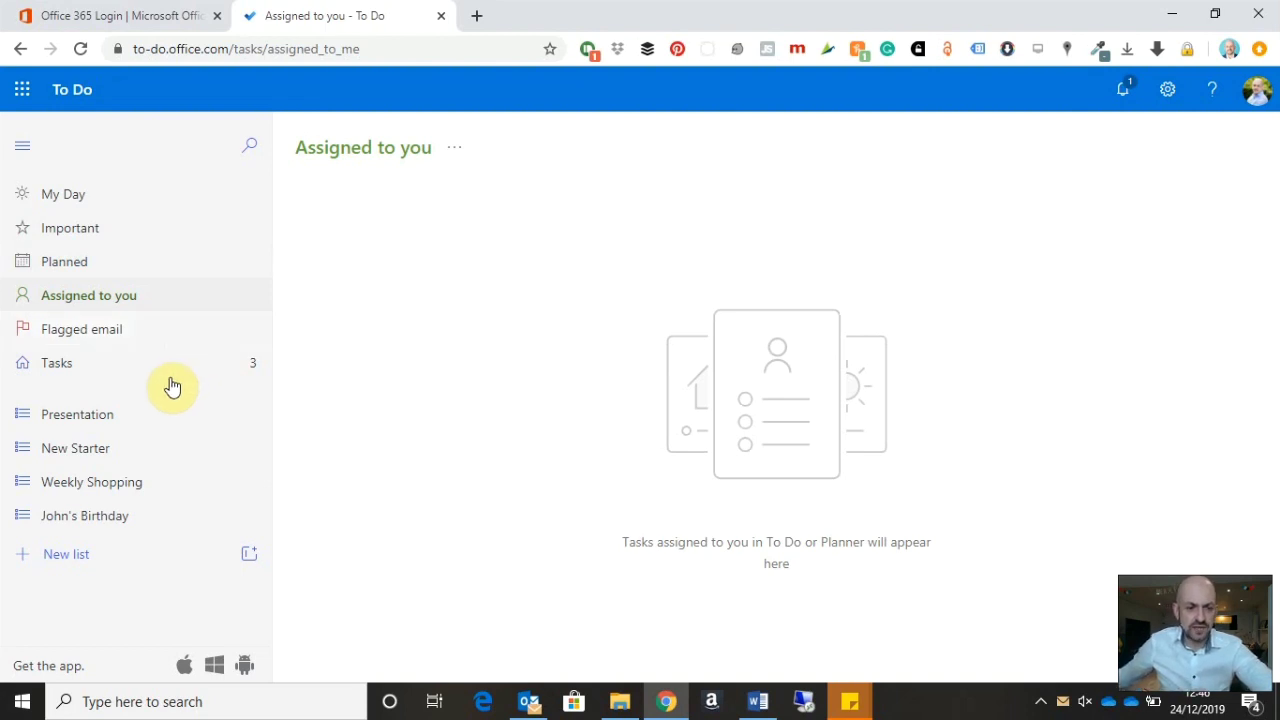
# - Check the three tasks in Tasks and the empty Flagged email list, then bring up Outlook
pyautogui.click(170, 375)
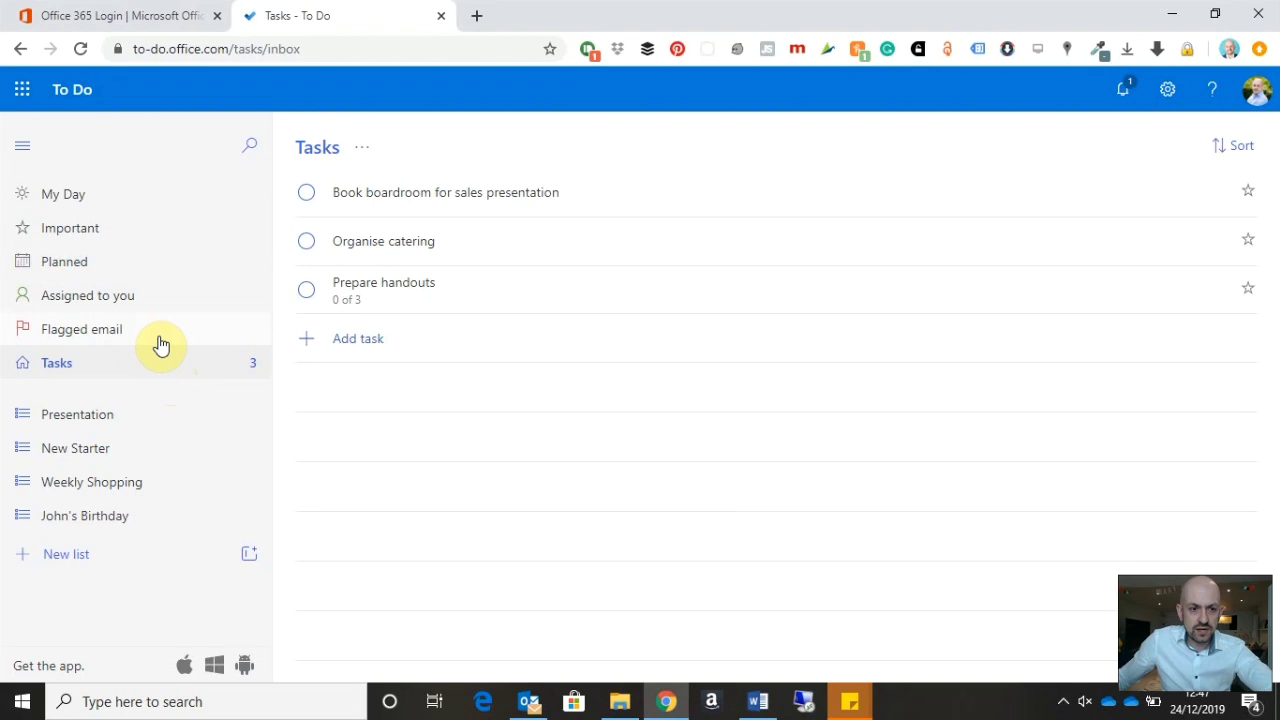
pyautogui.click(158, 333)
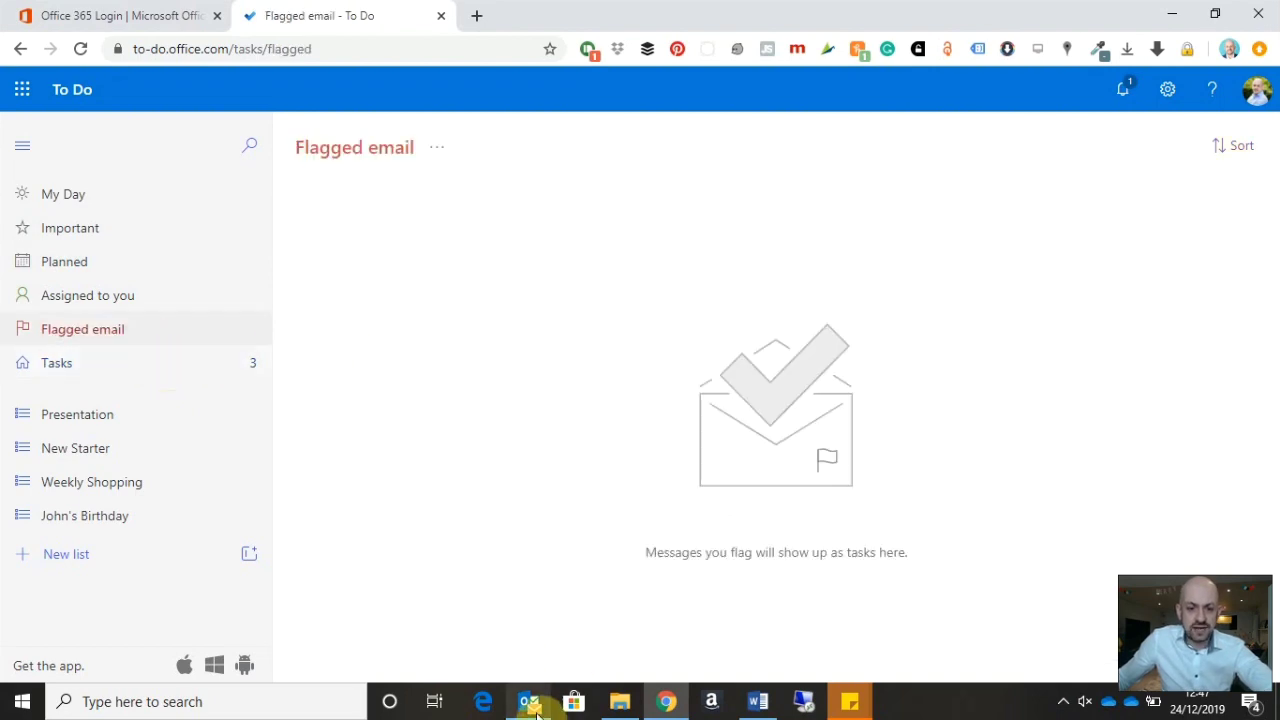
pyautogui.click(529, 701)
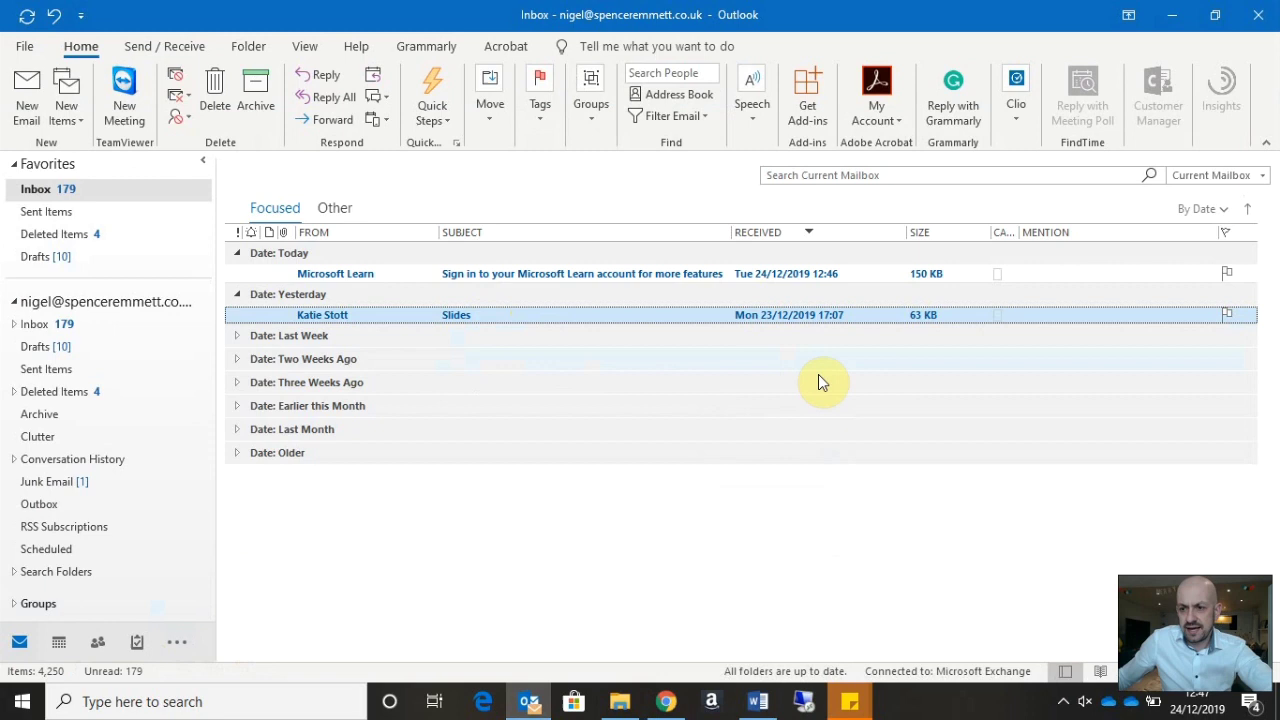
# - Read and close the Slides email in Outlook, then return to To Do in Chrome
pyautogui.doubleClick(752, 318)
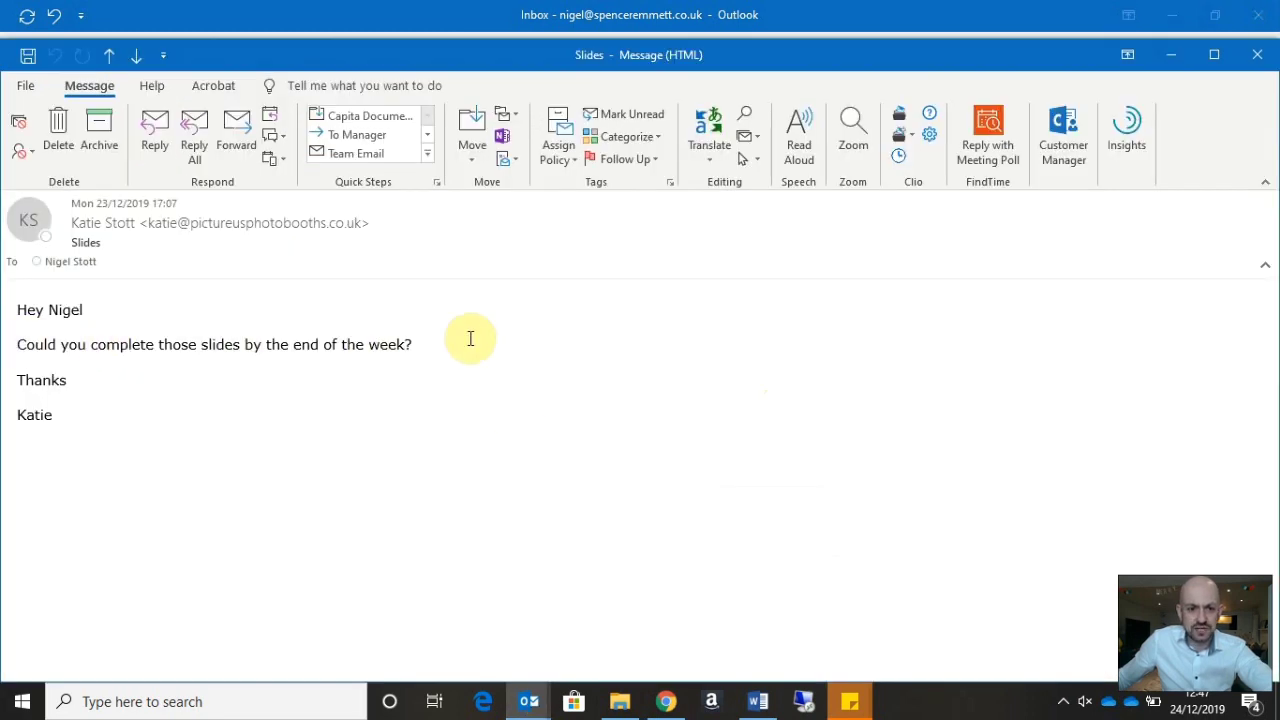
pyautogui.click(1257, 57)
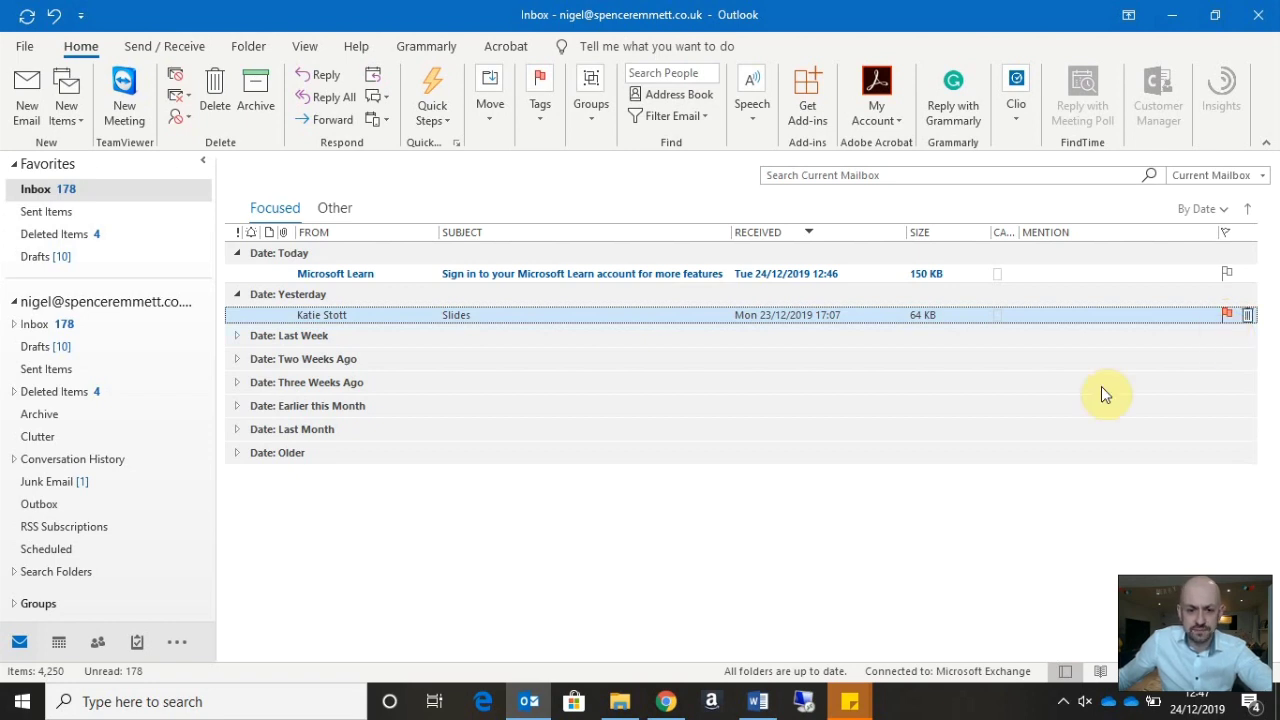
pyautogui.click(666, 702)
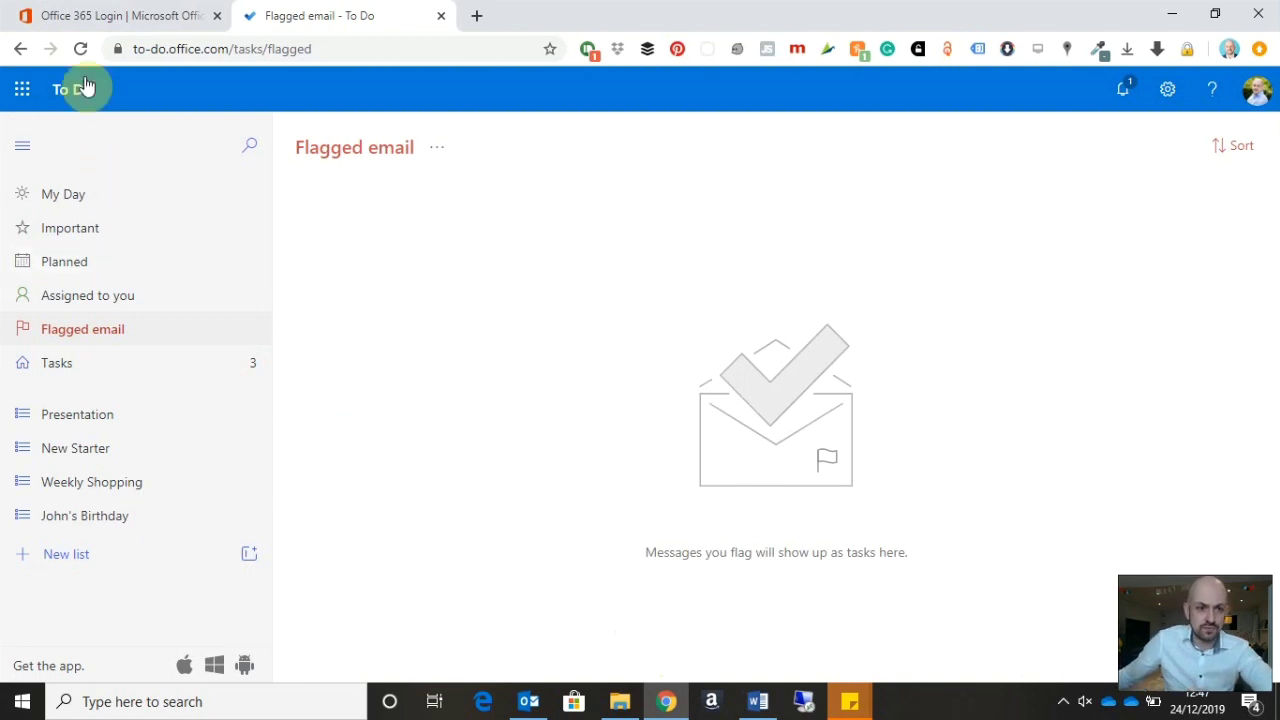
# - Reload To Do so the flagged Slides email syncs as a task, and open its details
pyautogui.click(81, 49)
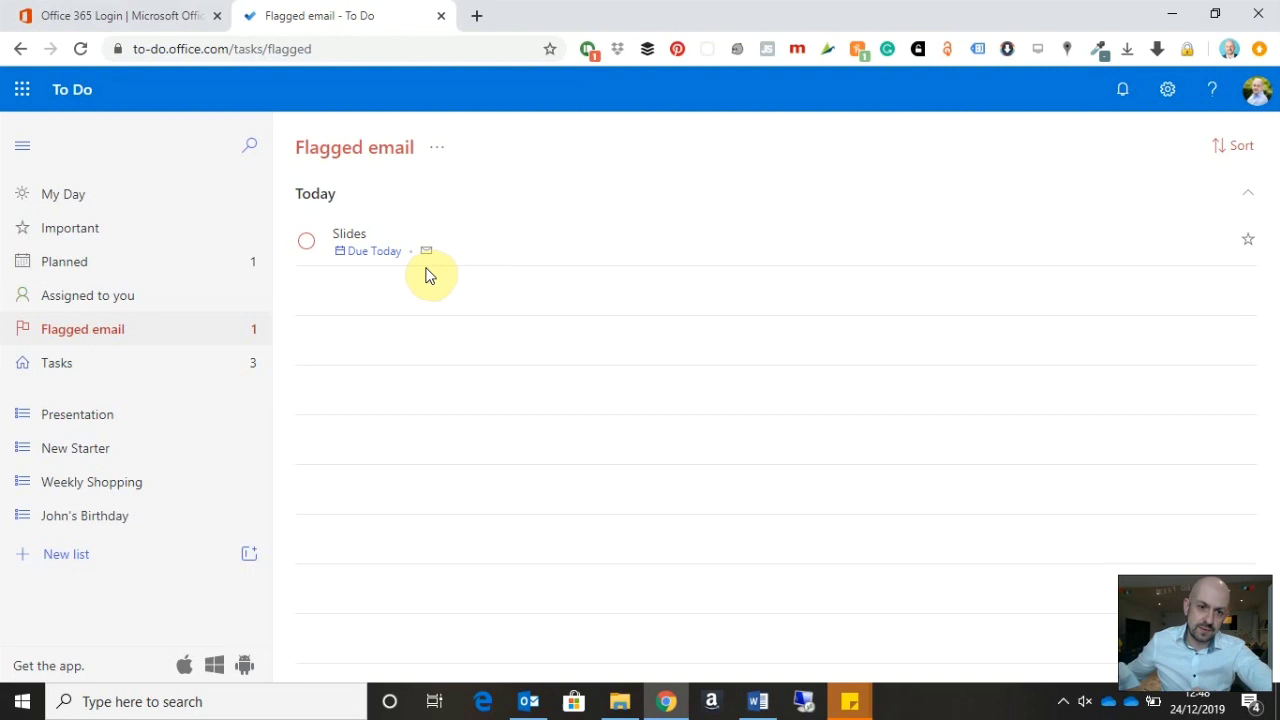
pyautogui.click(505, 253)
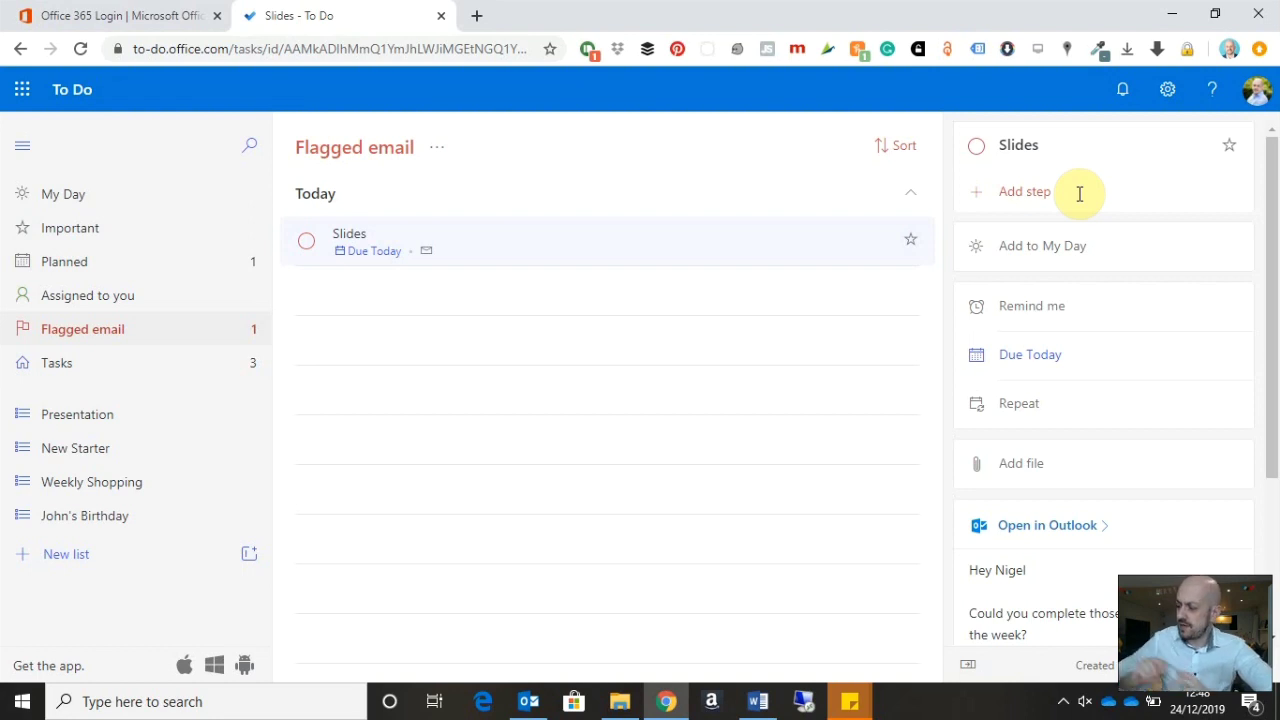
# - Add the steps Reseach content, Find images and Rehearse timings to the Slides task
pyautogui.click(1080, 194)
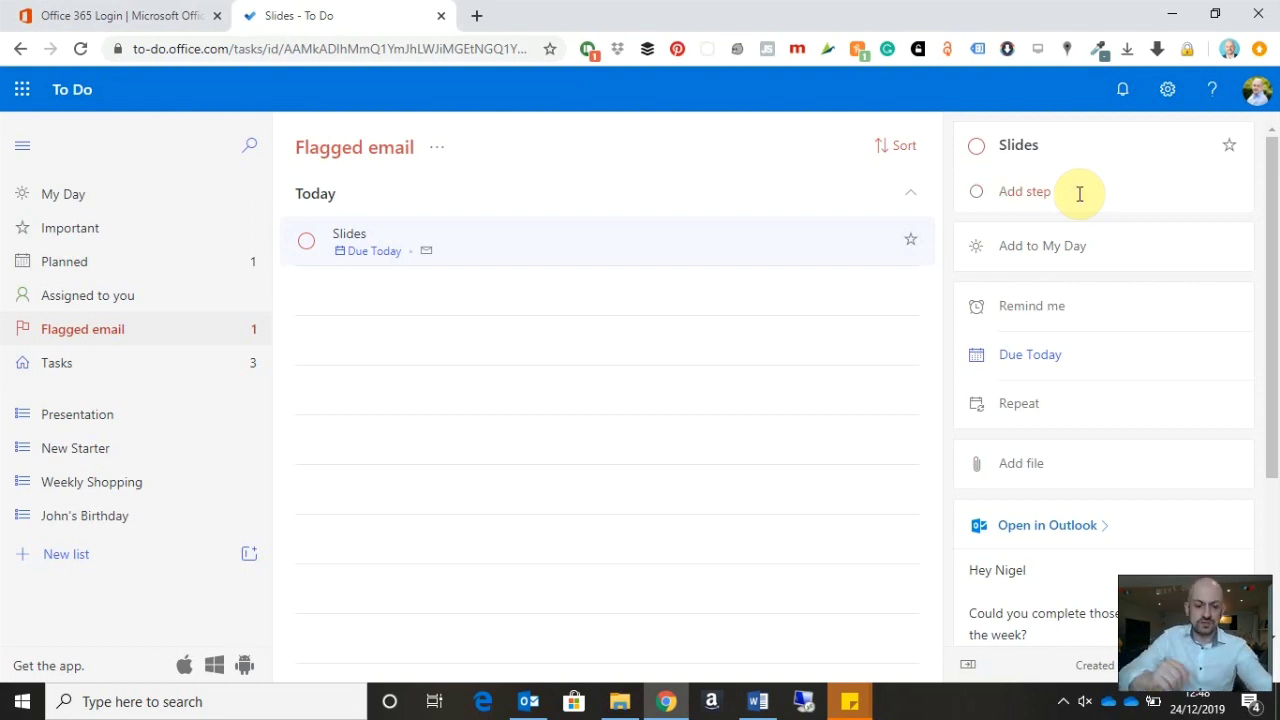
pyautogui.write('Resea')
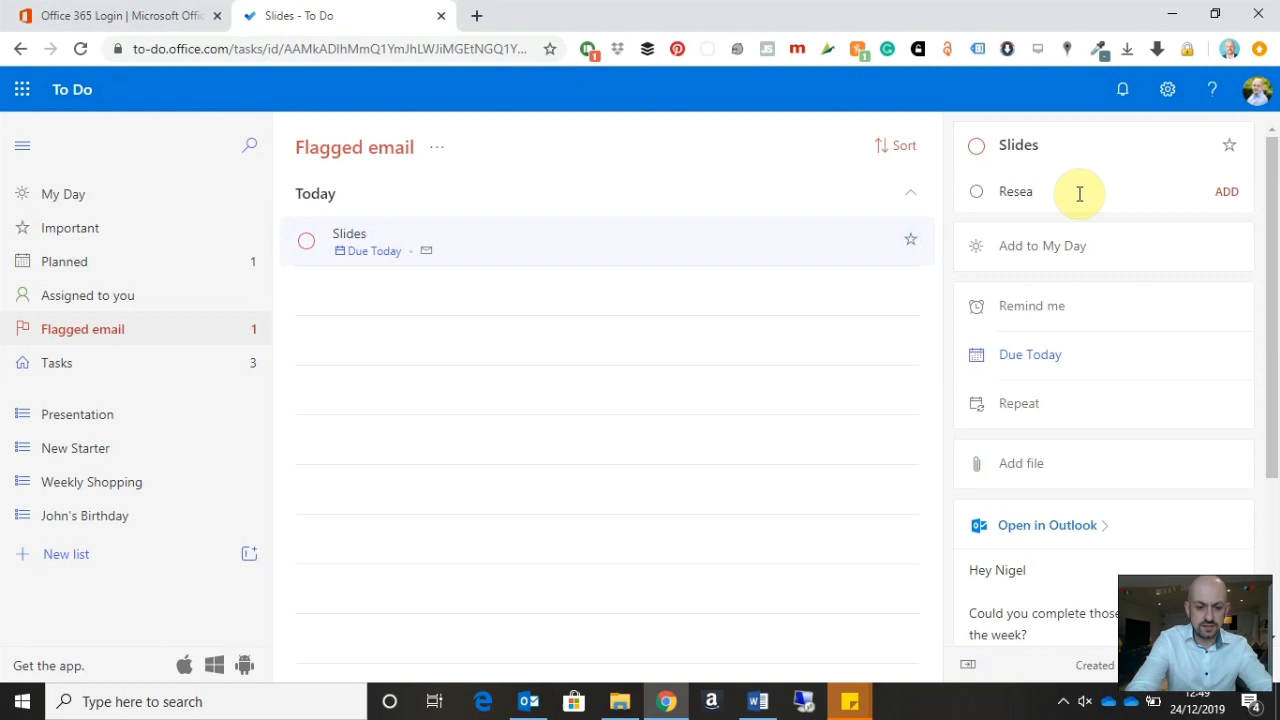
pyautogui.write('ch cont')
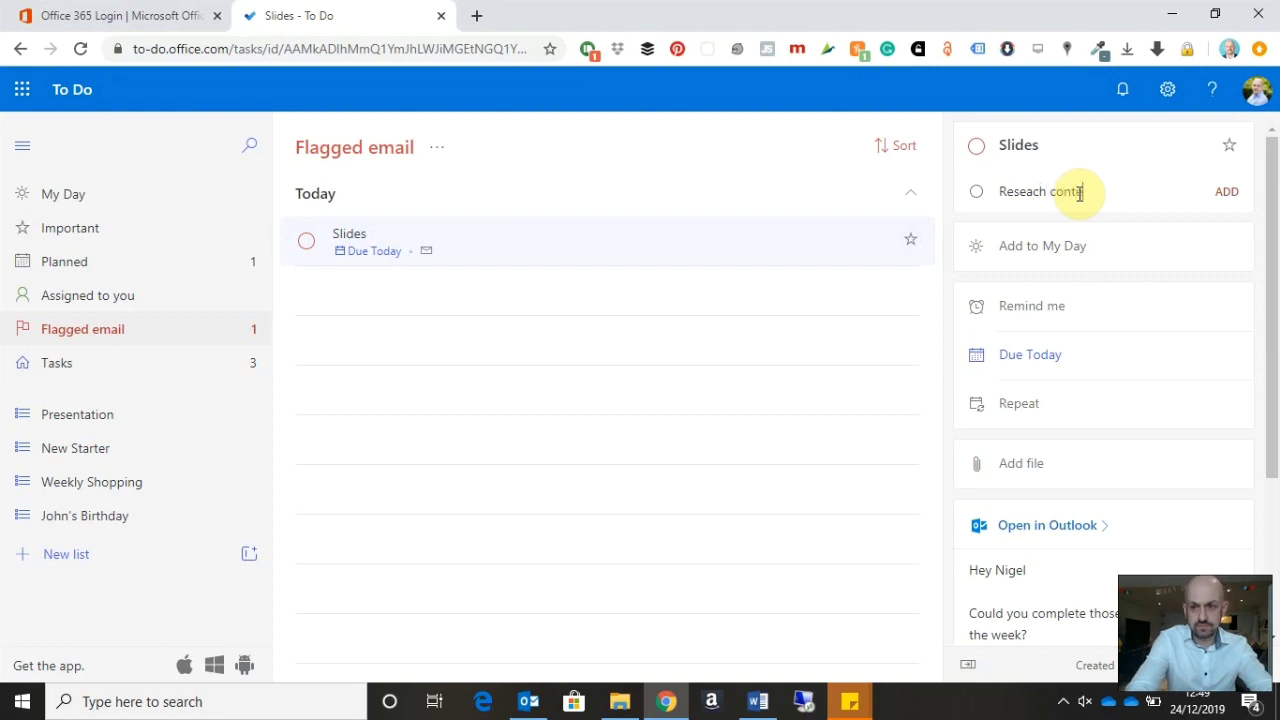
pyautogui.write('ent')
pyautogui.press('Return')
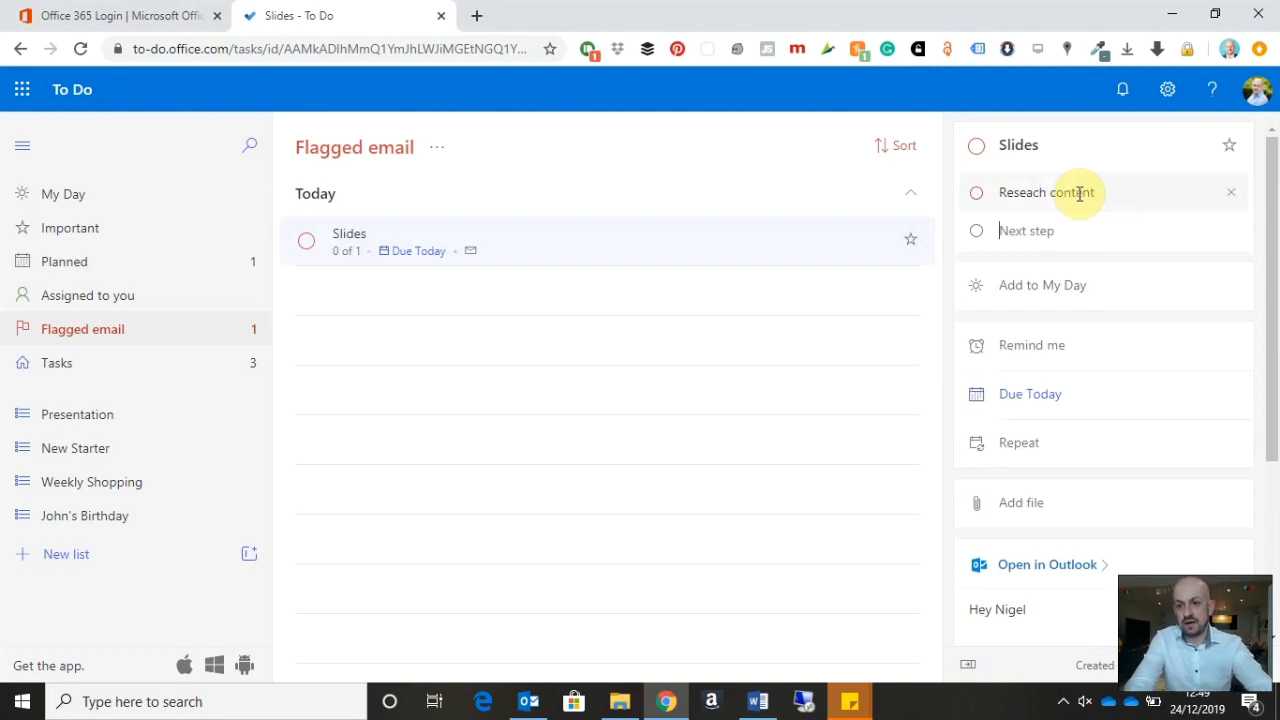
pyautogui.write('Fin')
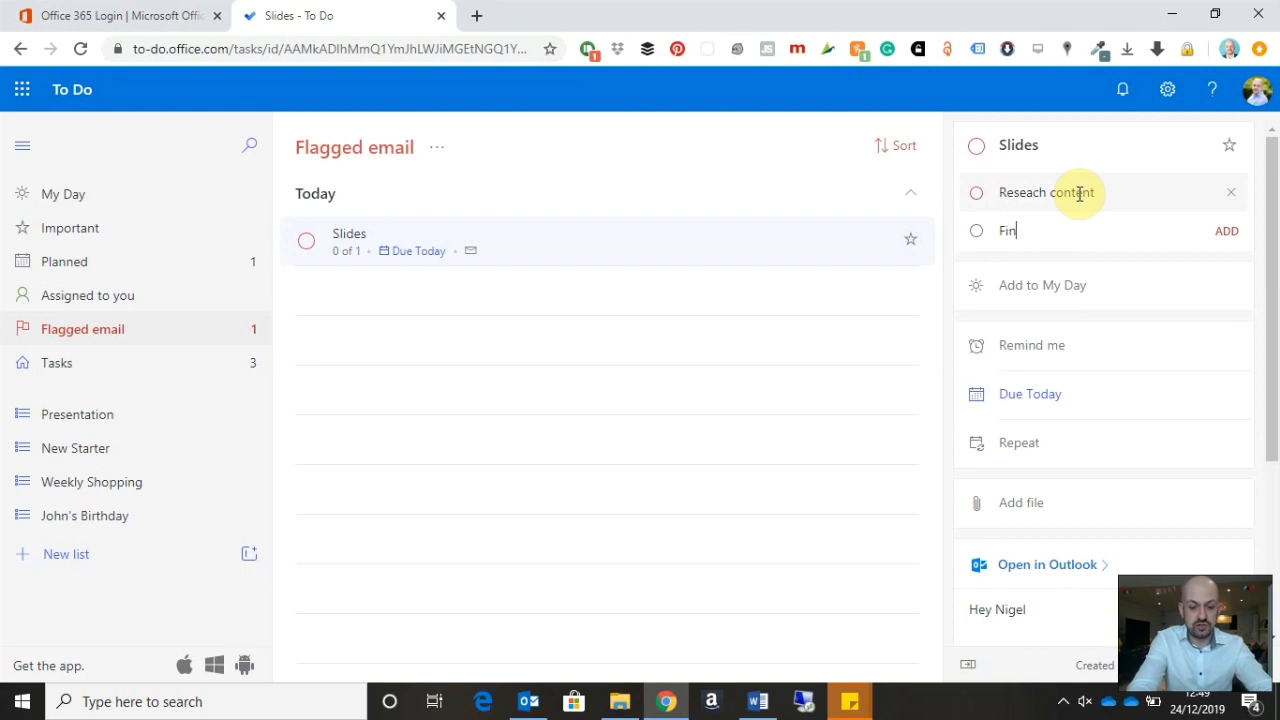
pyautogui.write('d image')
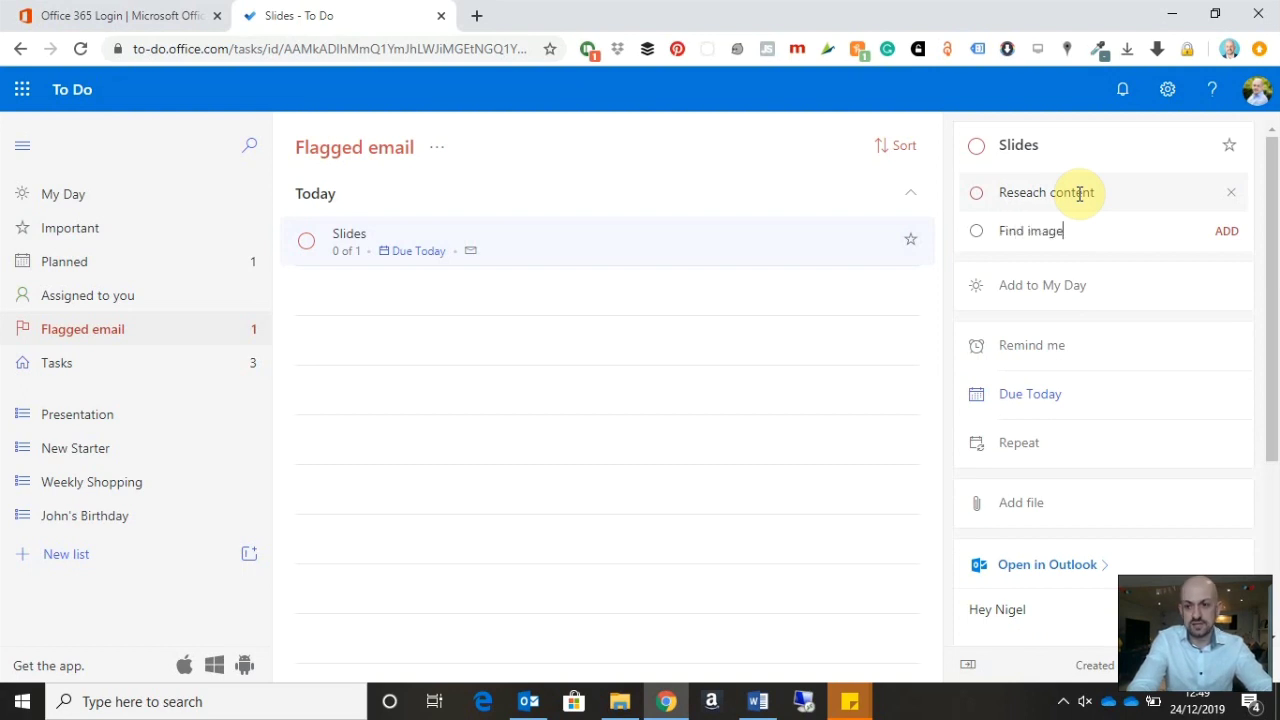
pyautogui.write('s')
pyautogui.press('Return')
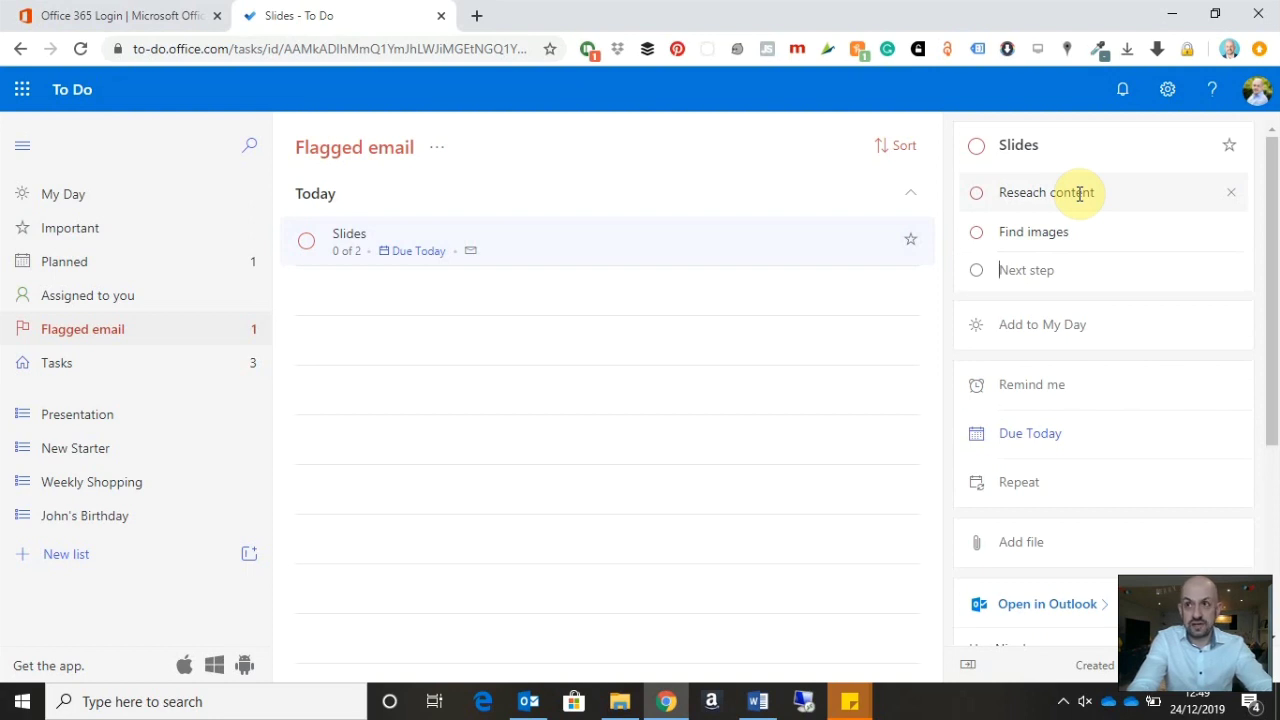
pyautogui.write('Rhearse')
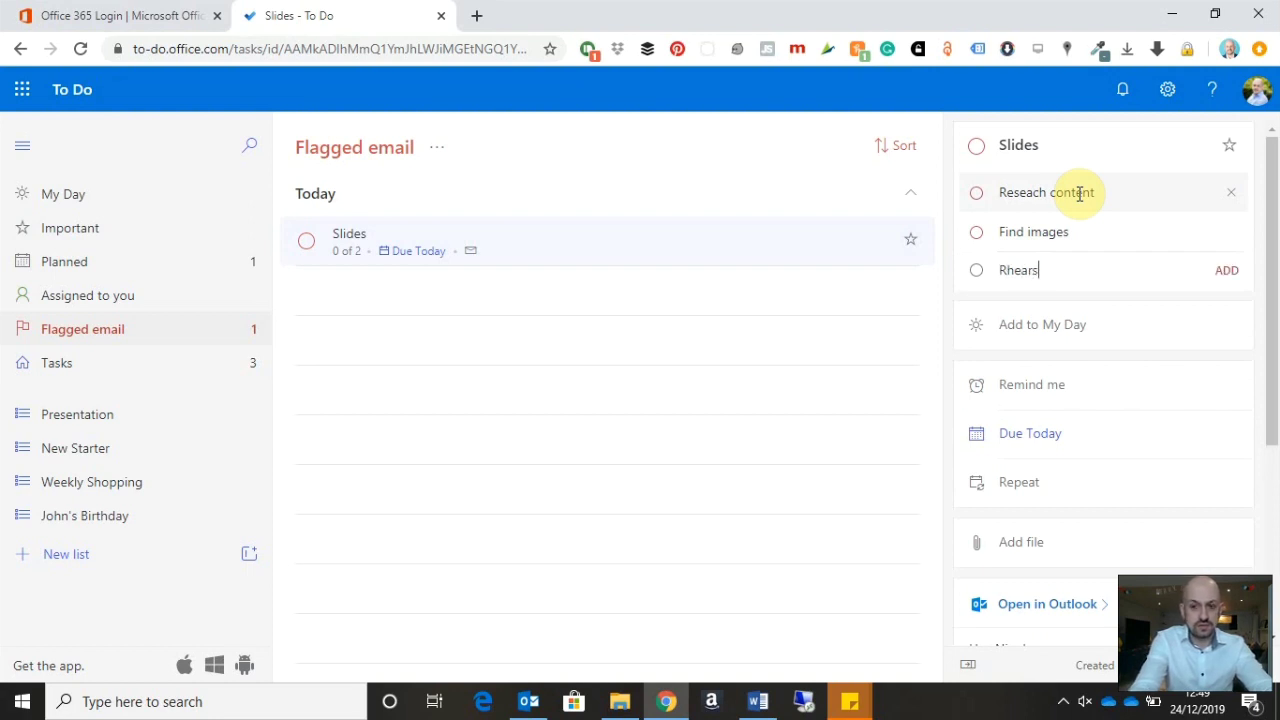
pyautogui.press('BackSpace')
pyautogui.press('BackSpace')
pyautogui.press('BackSpace')
pyautogui.press('BackSpace')
pyautogui.press('BackSpace')
pyautogui.press('BackSpace')
pyautogui.press('BackSpace')
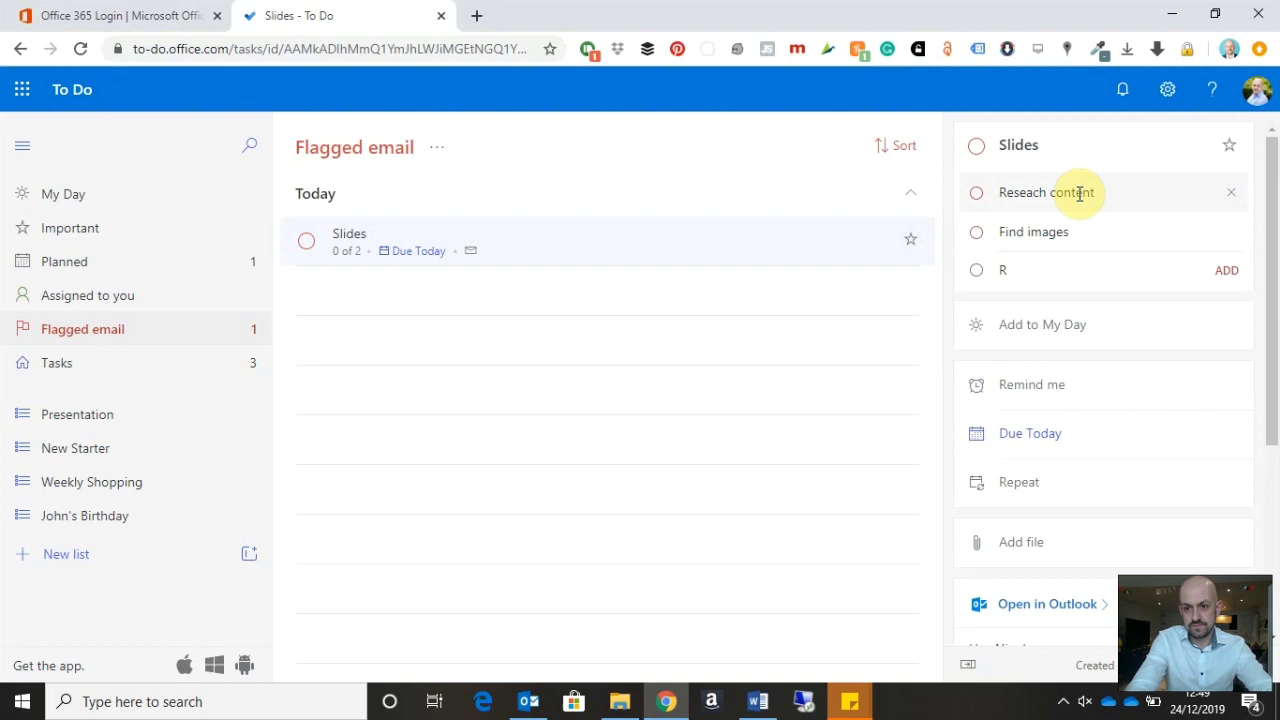
pyautogui.write('ehearse ')
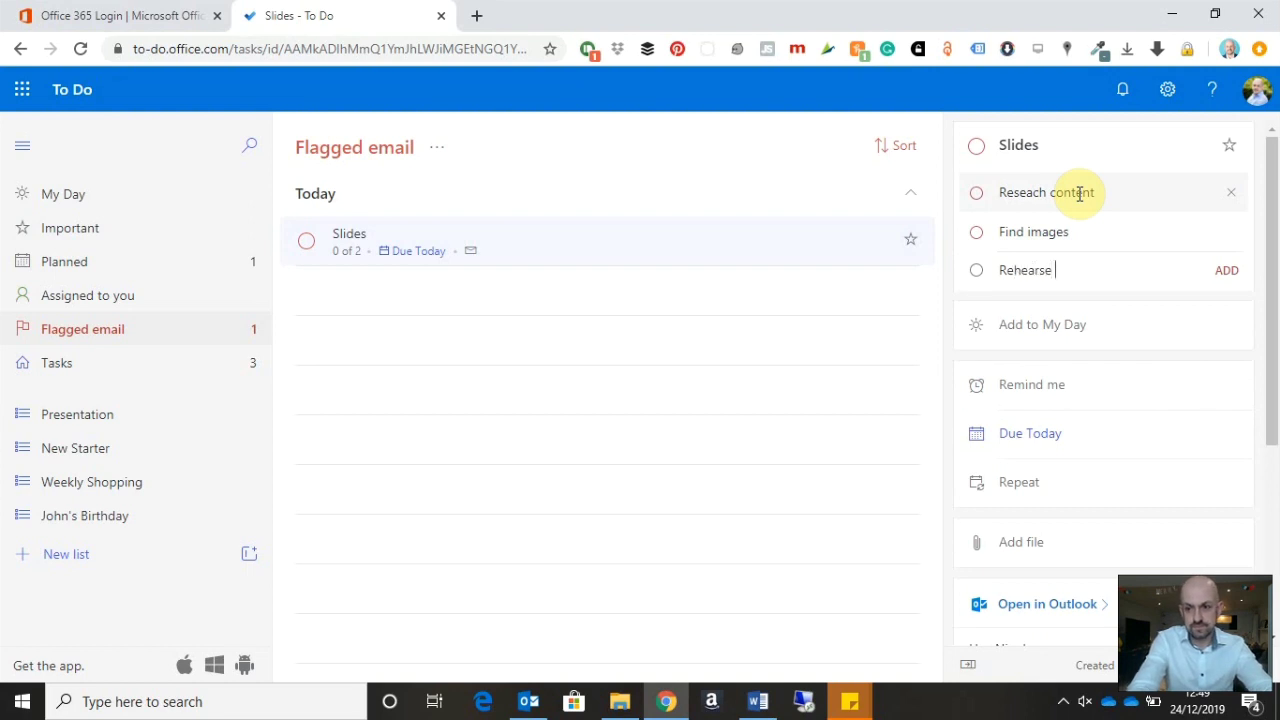
pyautogui.write('timin')
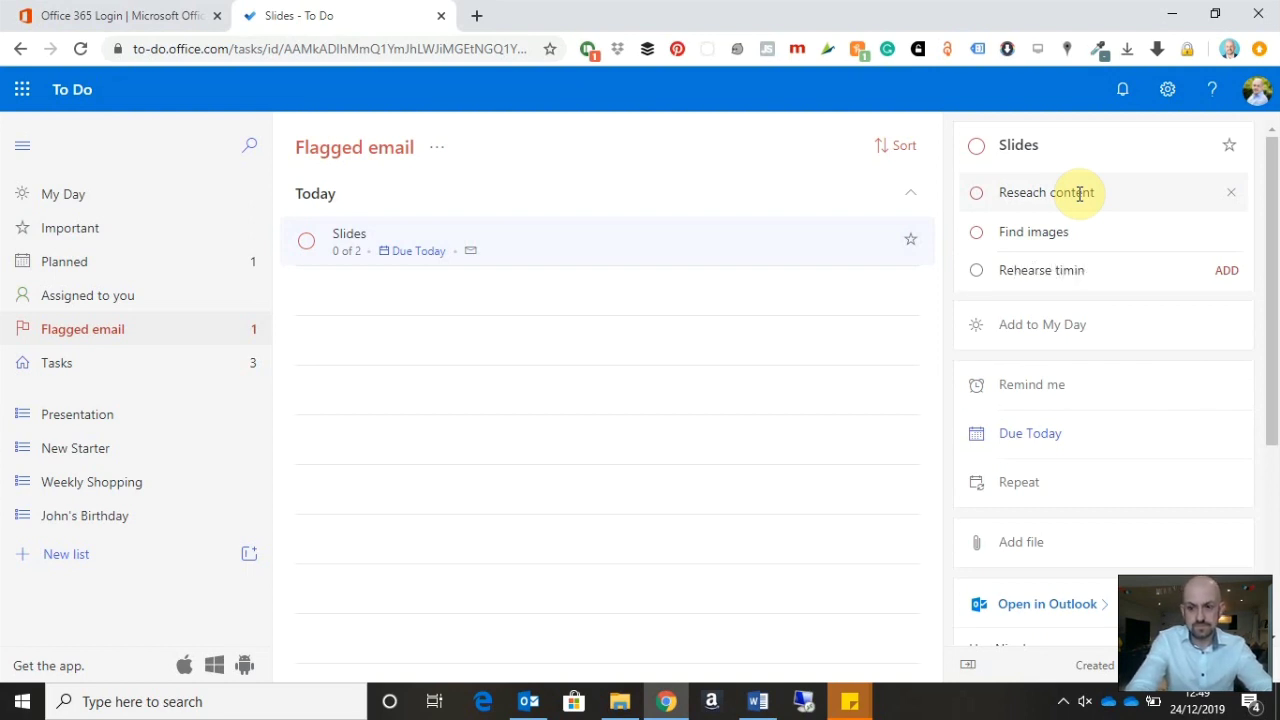
pyautogui.write('gs')
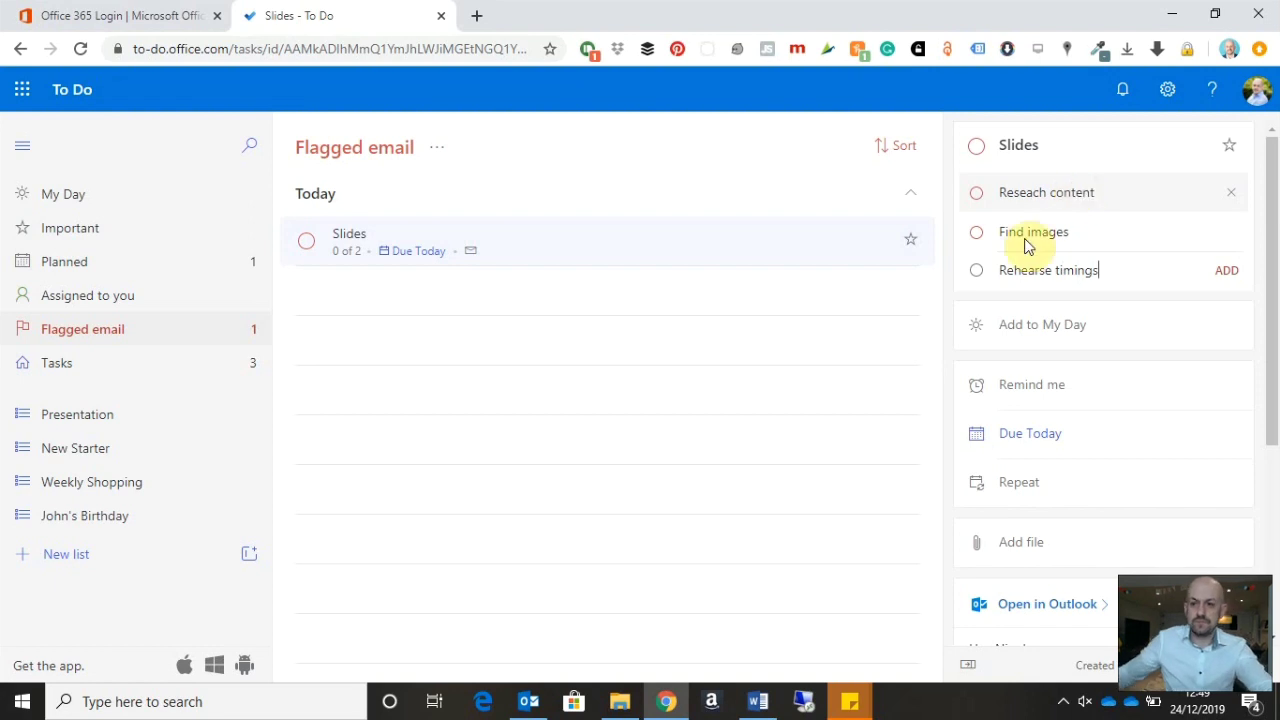
pyautogui.click(949, 291)
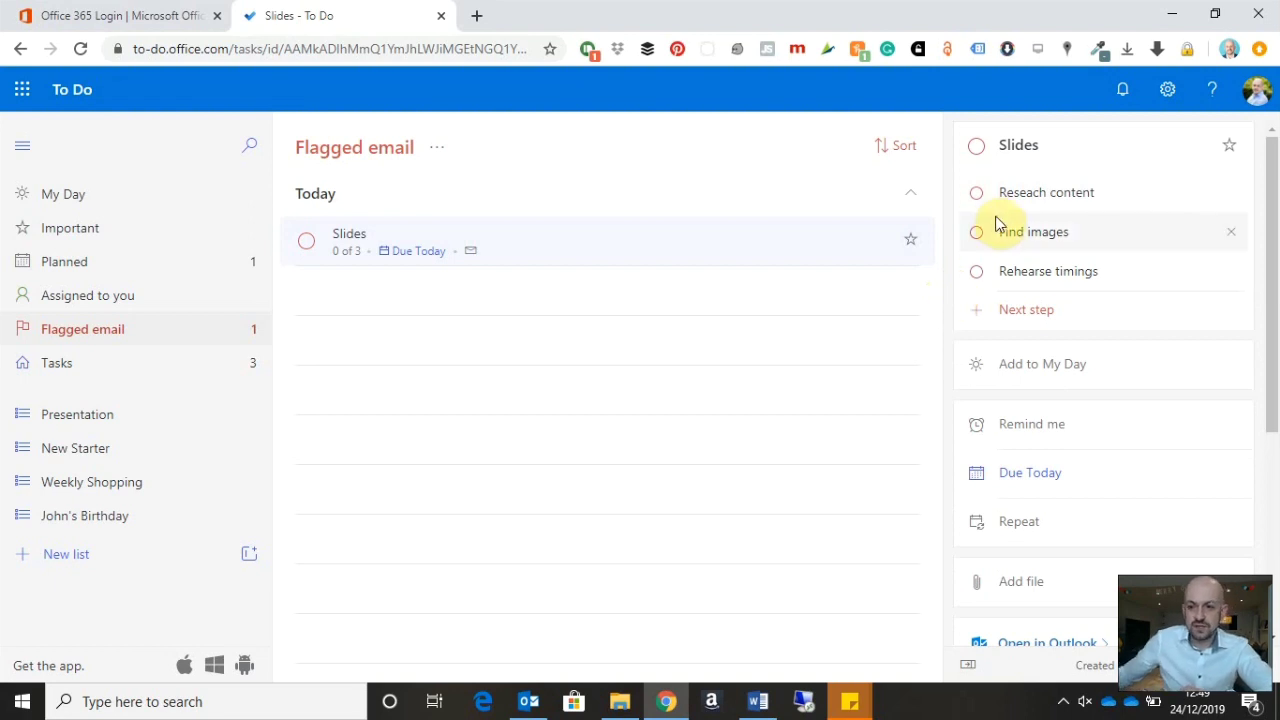
pyautogui.scroll(-1, 1063, 266)
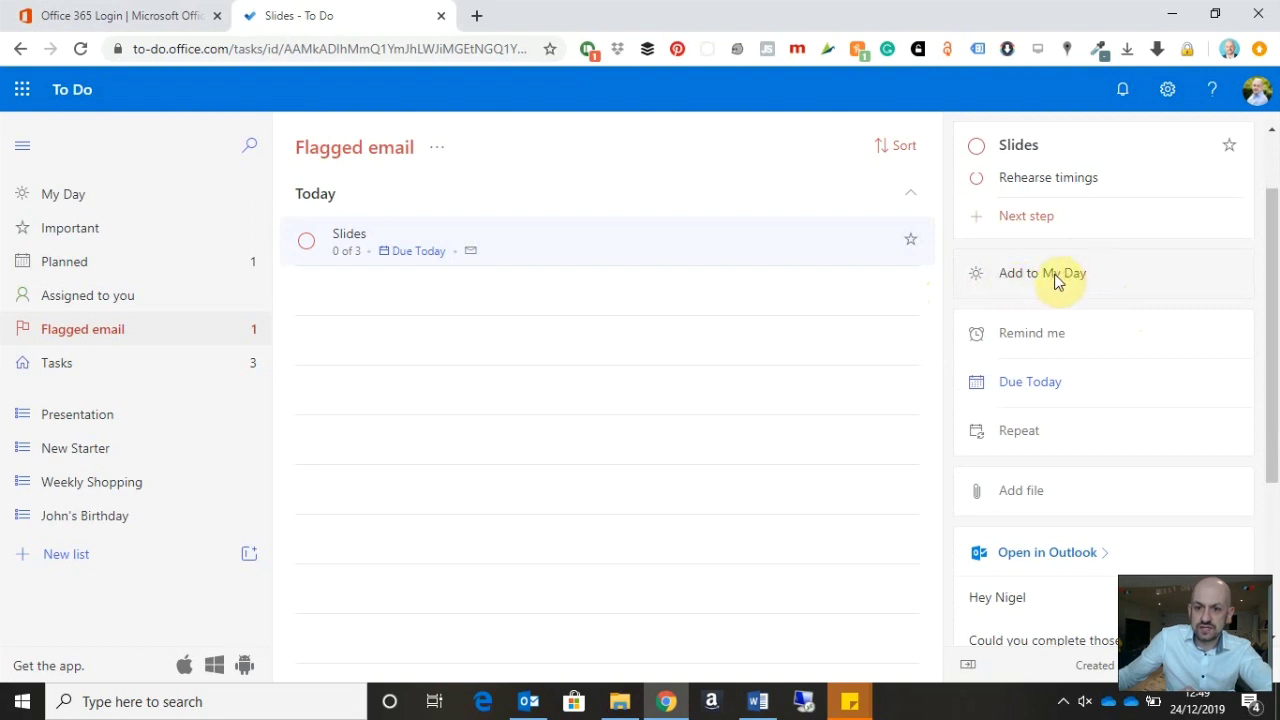
pyautogui.click(1055, 280)
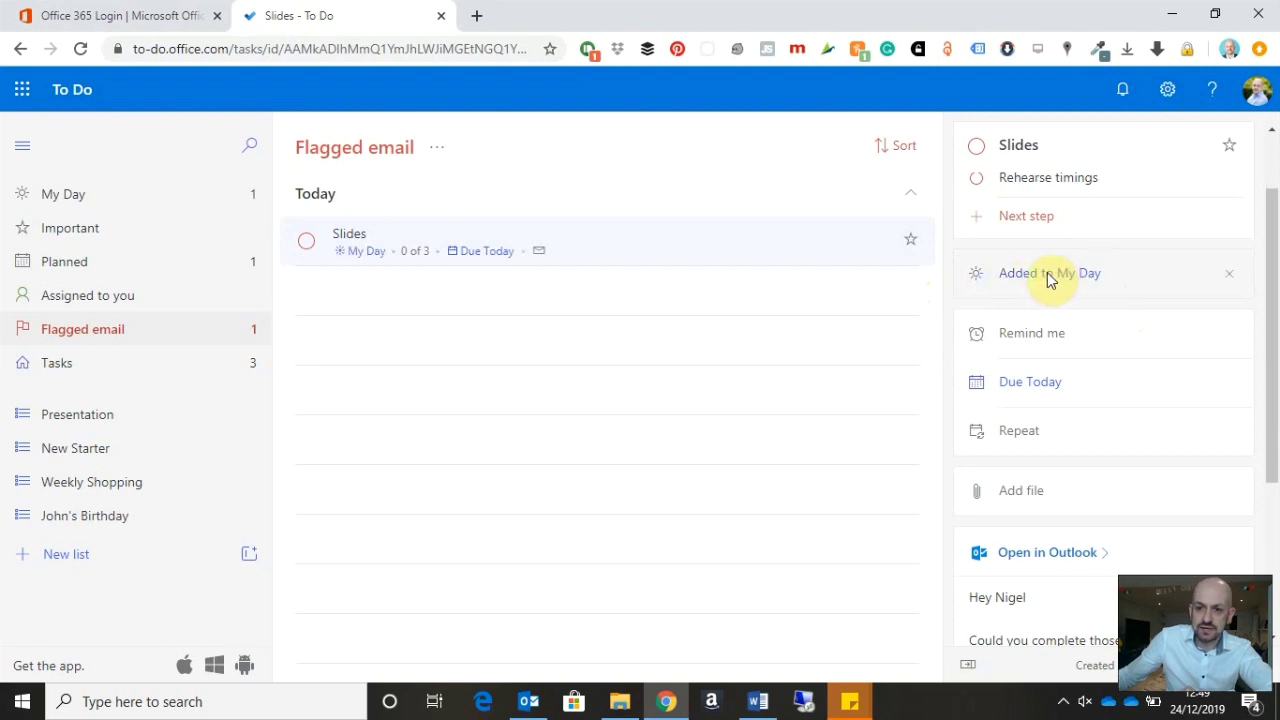
pyautogui.click(80, 205)
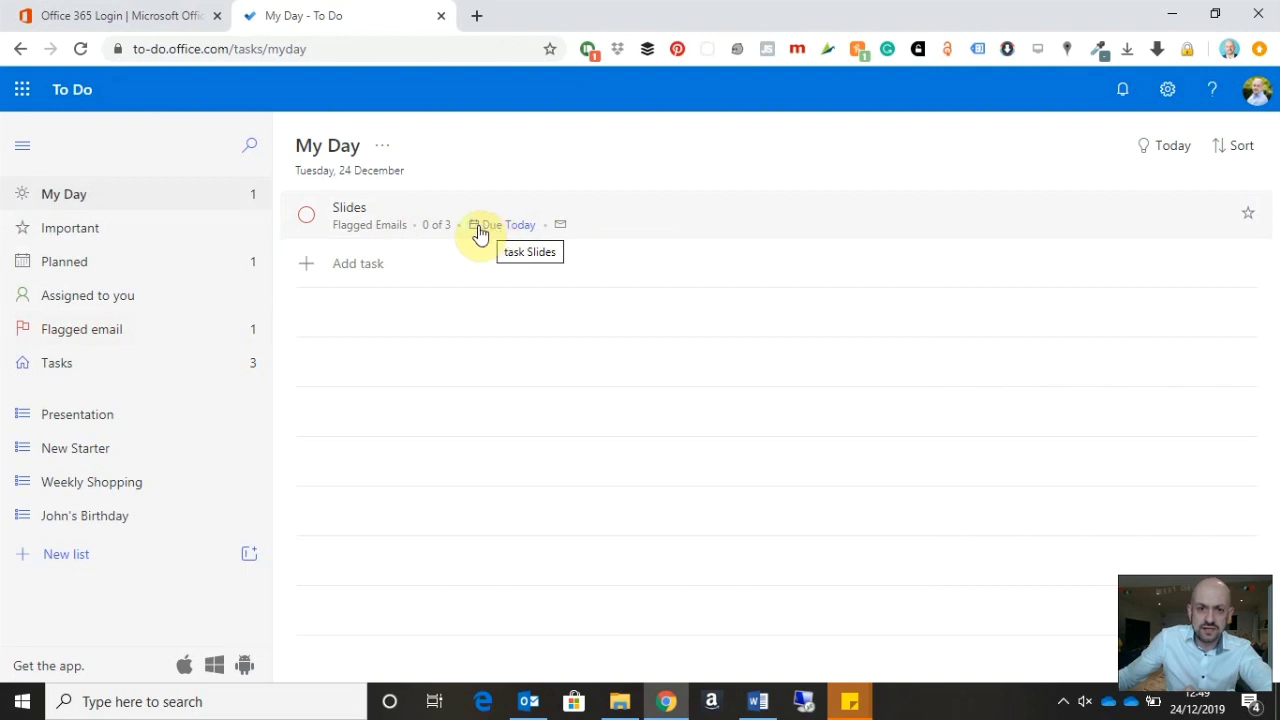
pyautogui.click(93, 330)
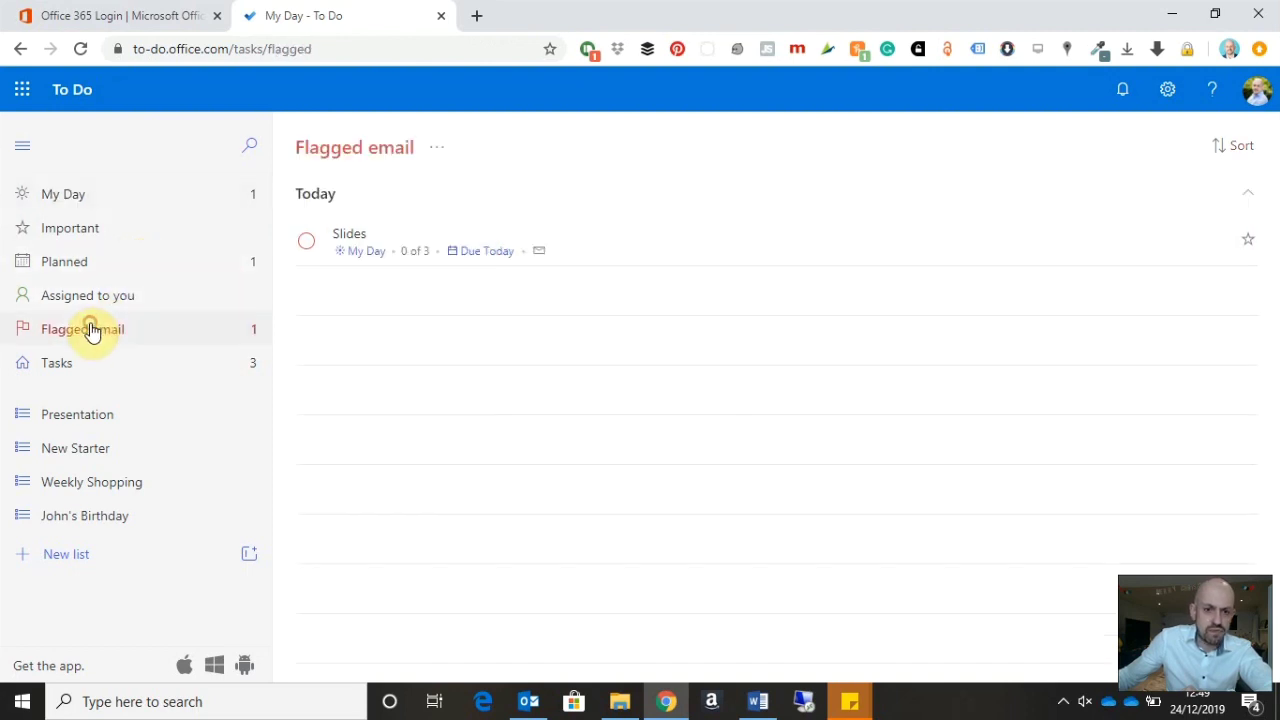
pyautogui.click(478, 252)
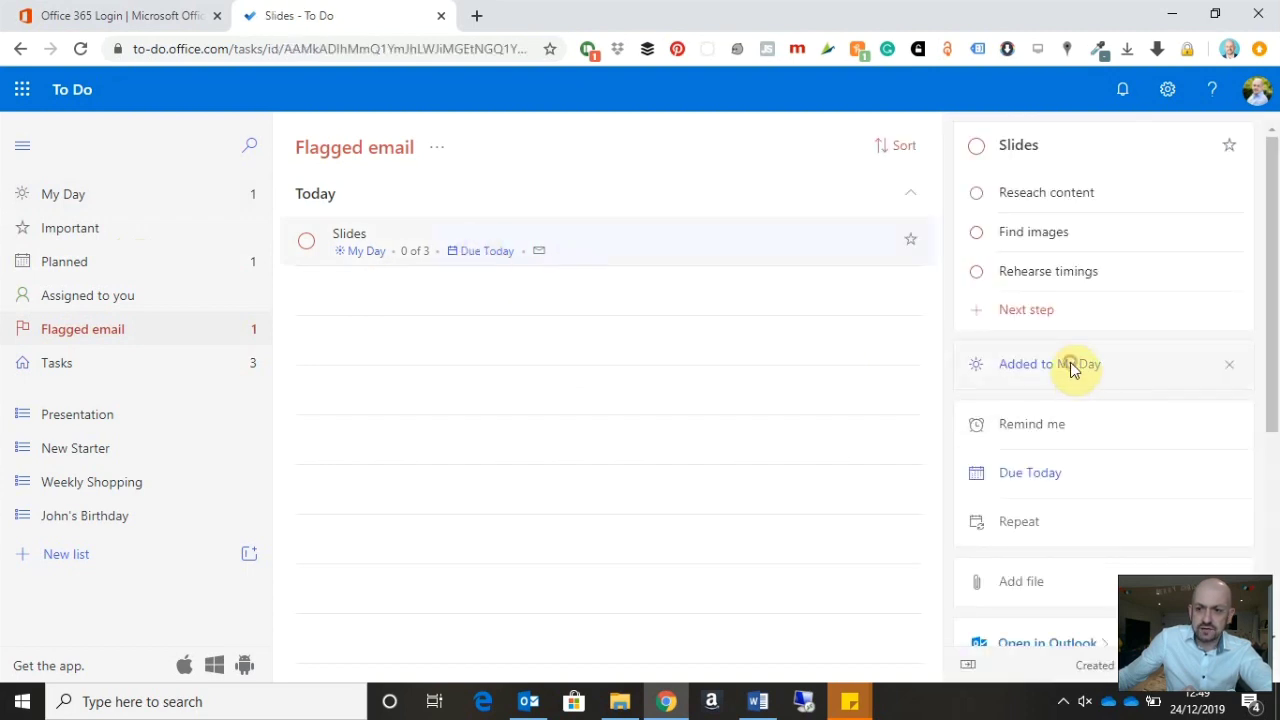
pyautogui.click(1229, 366)
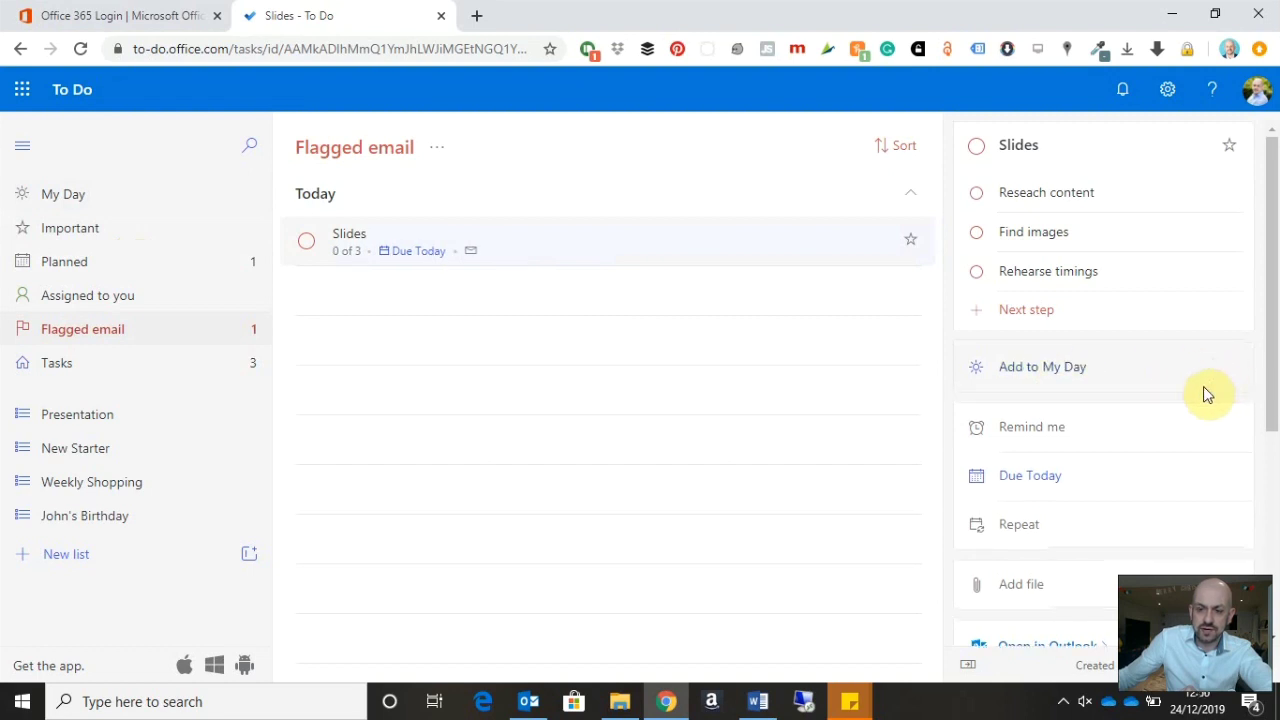
pyautogui.scroll(-1, 1203, 386)
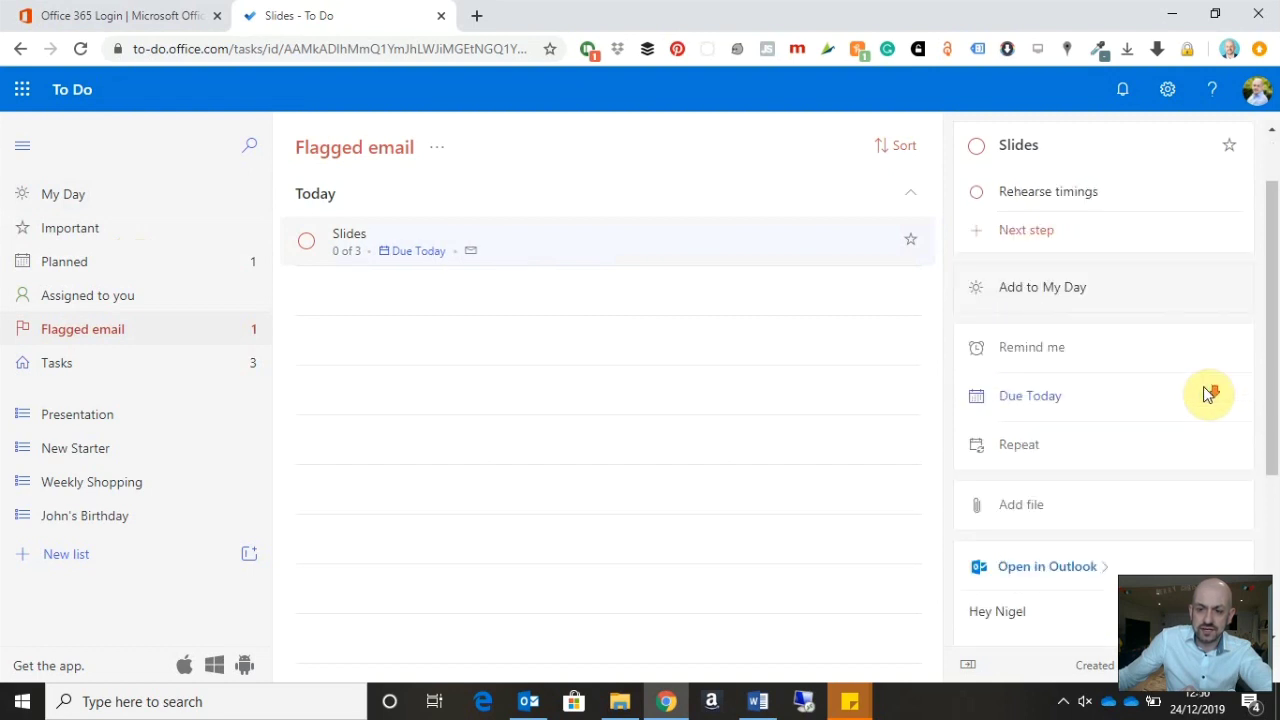
# - Clear the Slides task's due date, leaving its reminder and repeat unset
pyautogui.click(1015, 338)
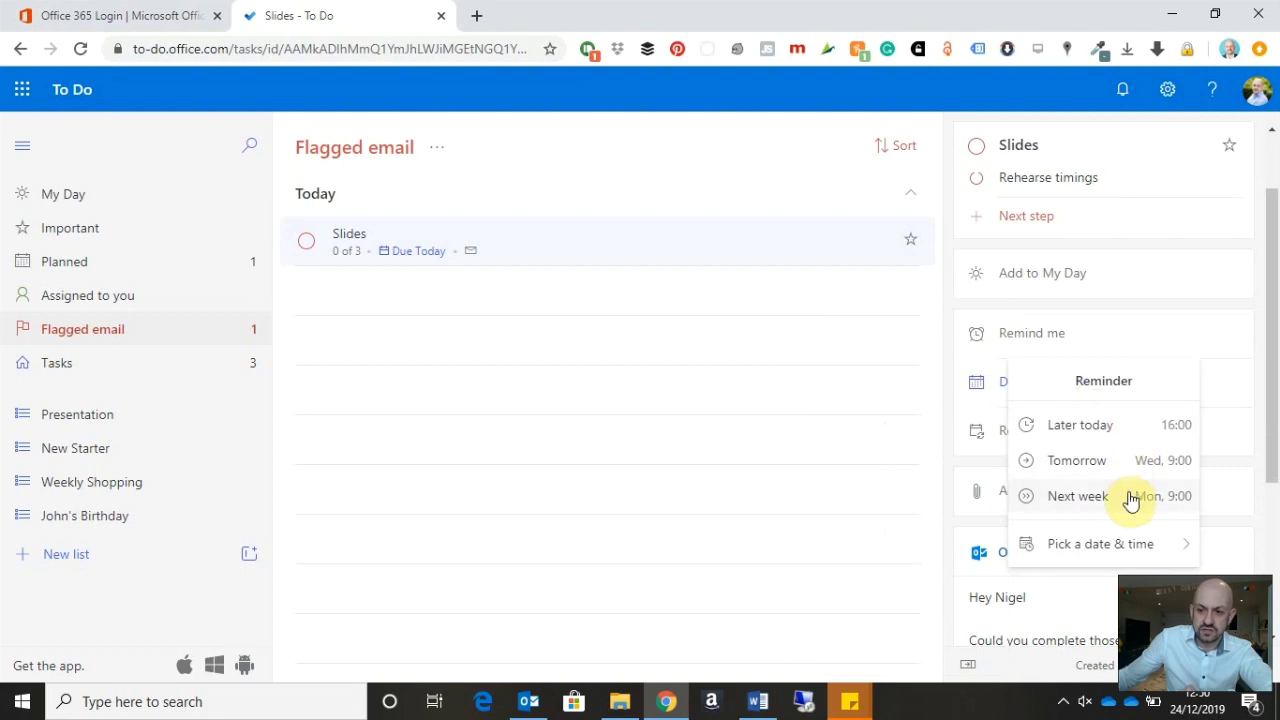
pyautogui.moveTo(1128, 543)
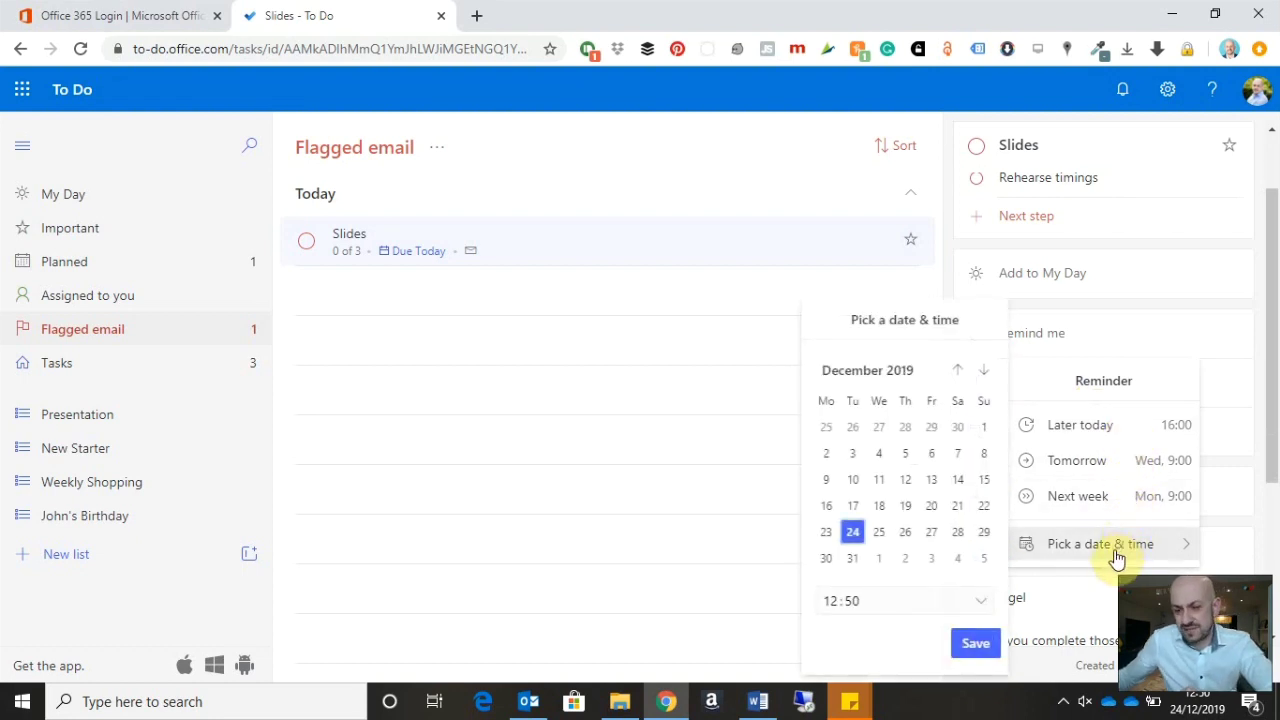
pyautogui.click(1161, 300)
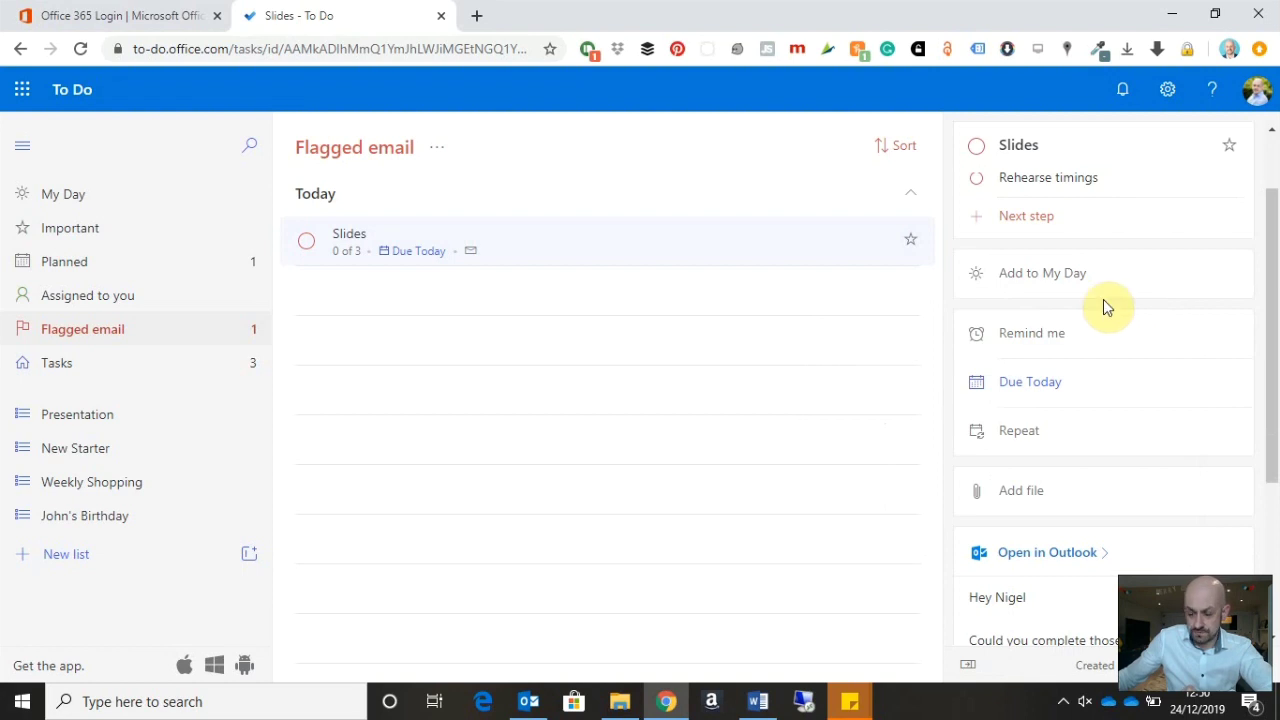
pyautogui.click(1228, 384)
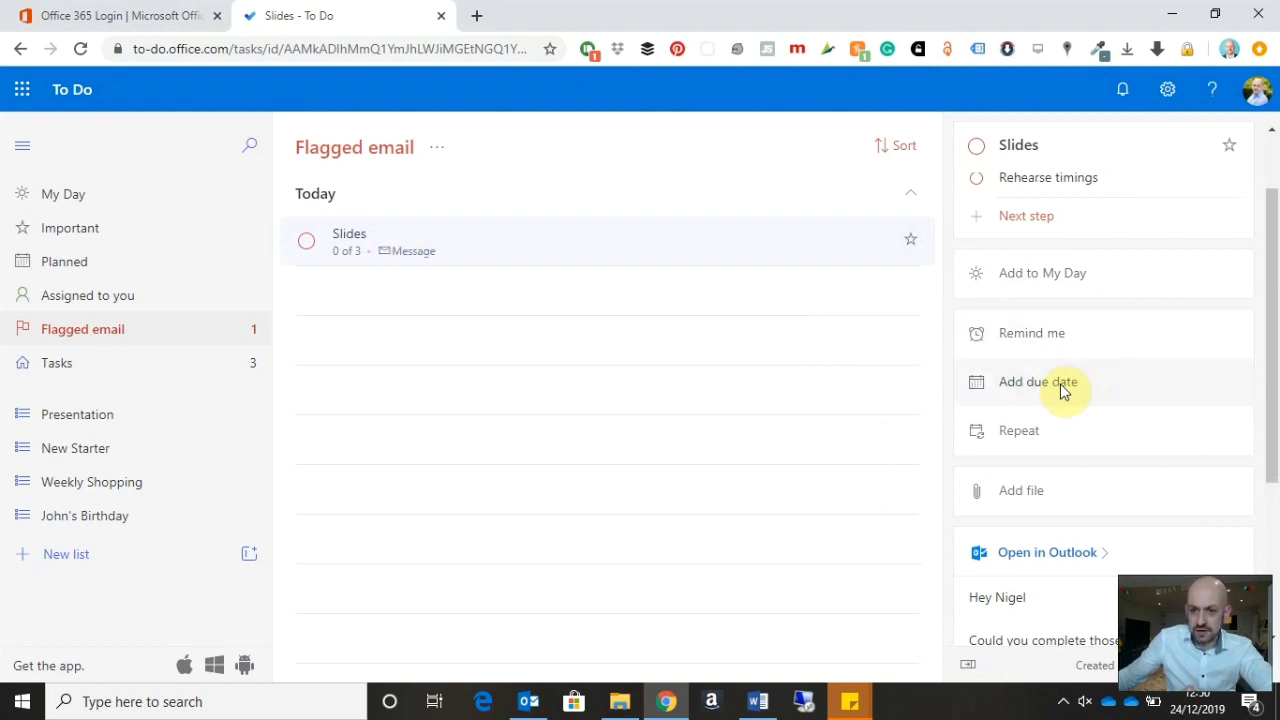
pyautogui.click(1032, 436)
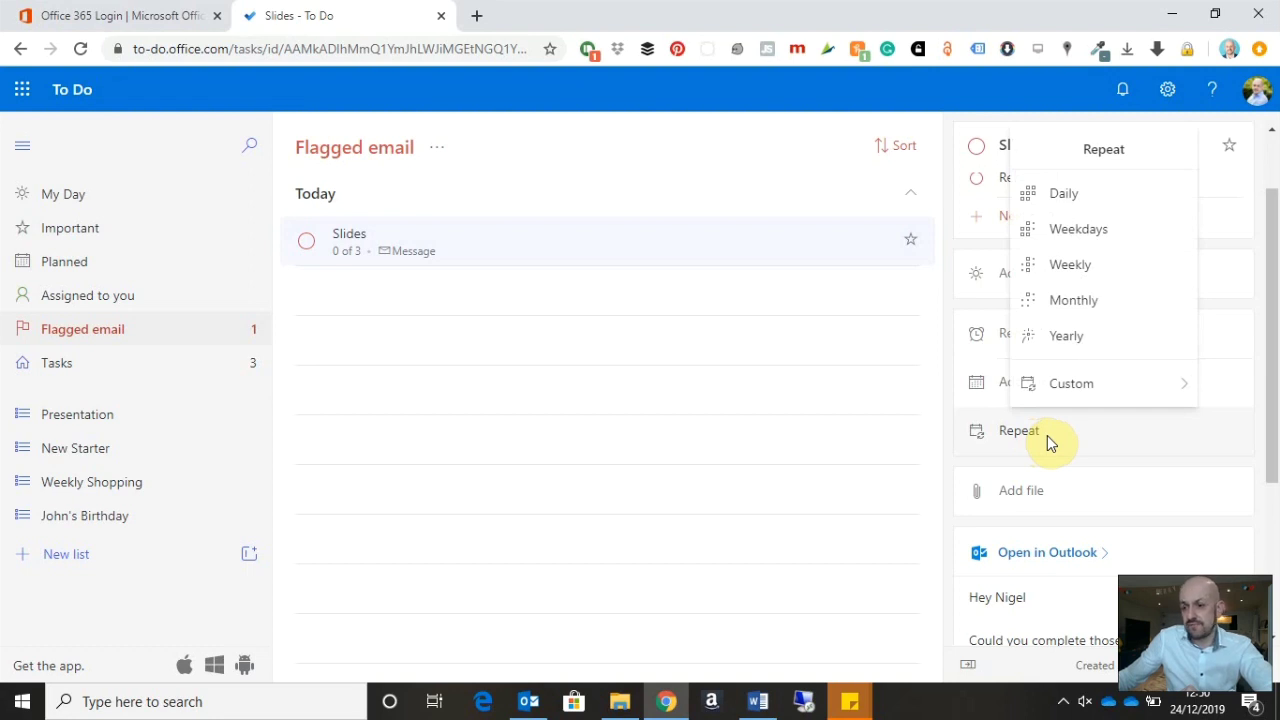
pyautogui.moveTo(1078, 394)
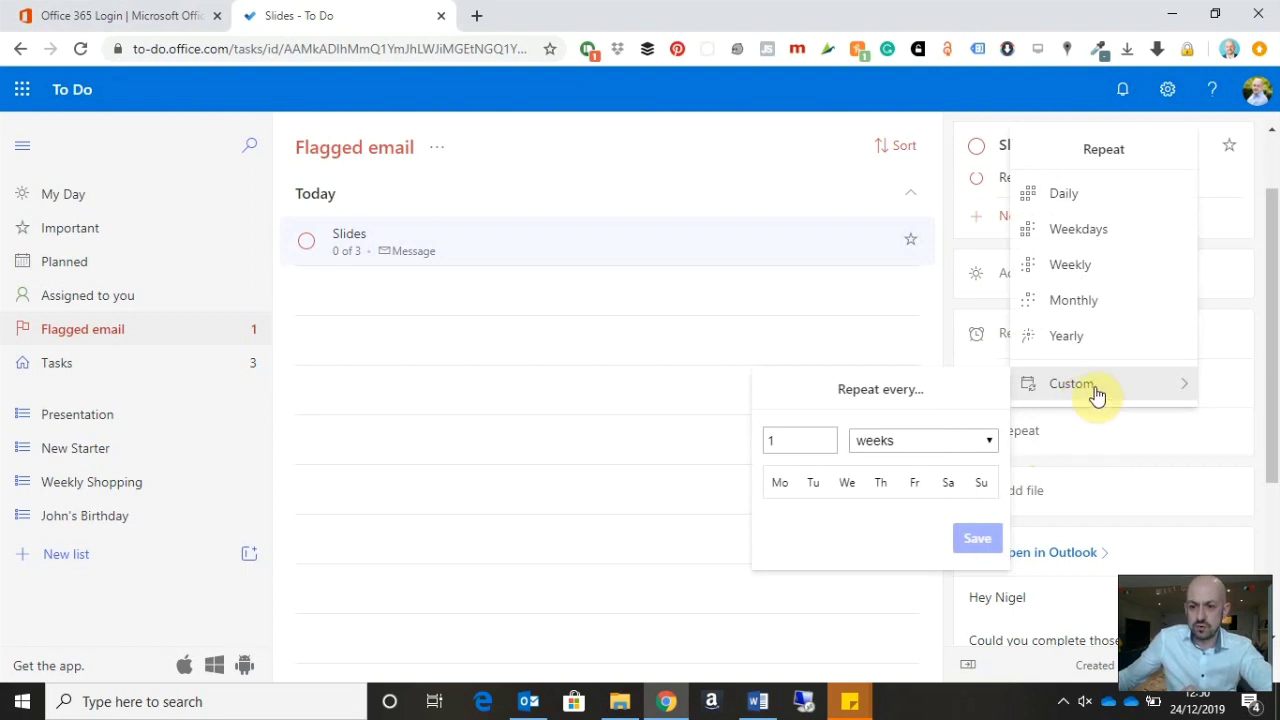
pyautogui.click(1094, 463)
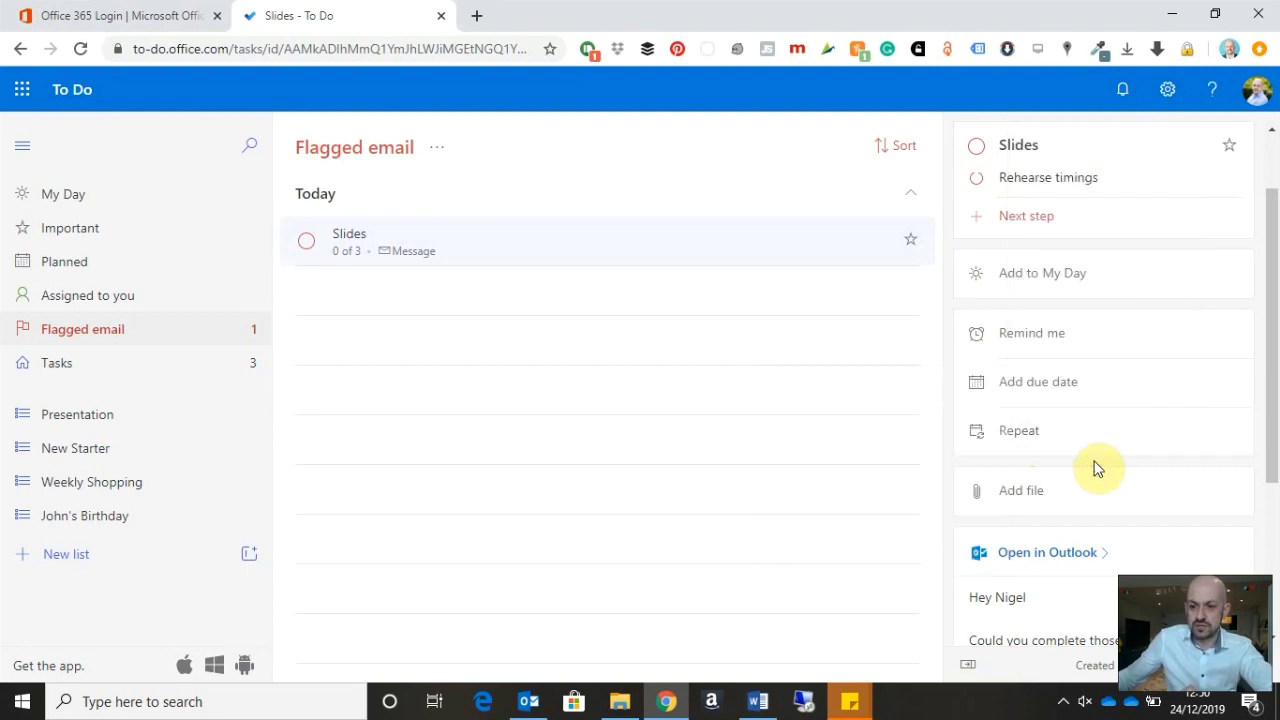
pyautogui.click(1022, 495)
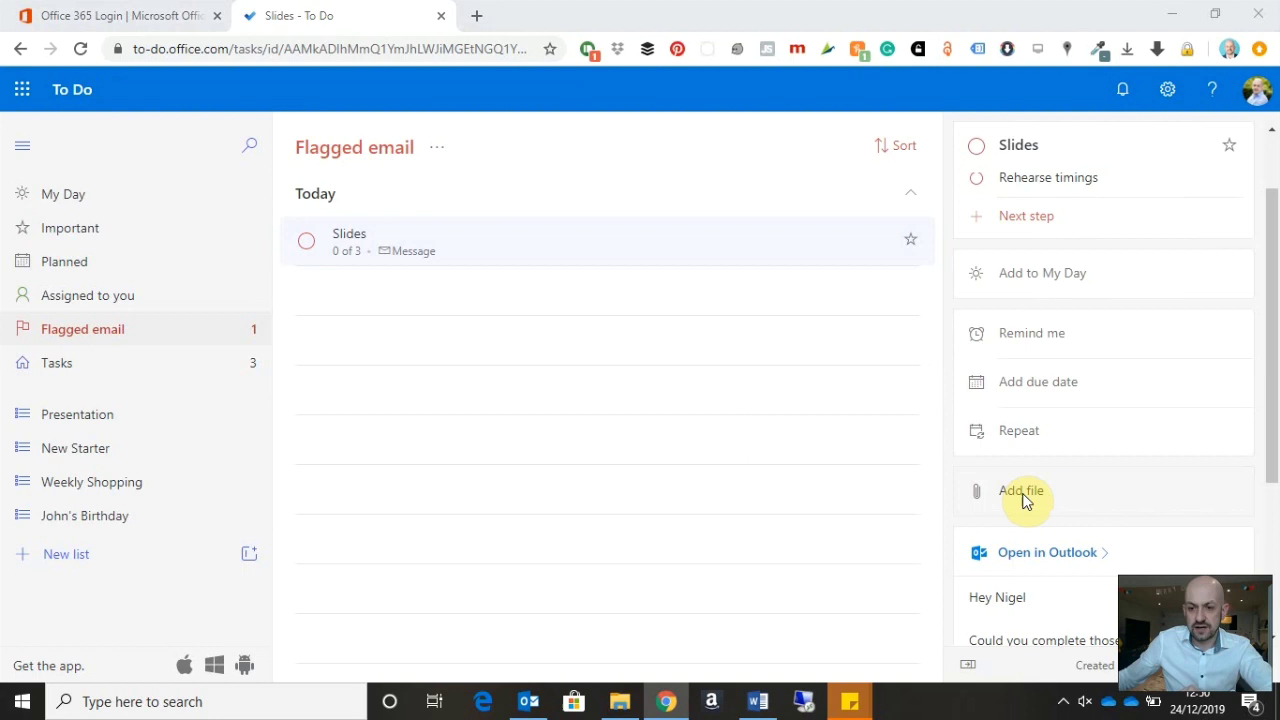
pyautogui.click(1022, 500)
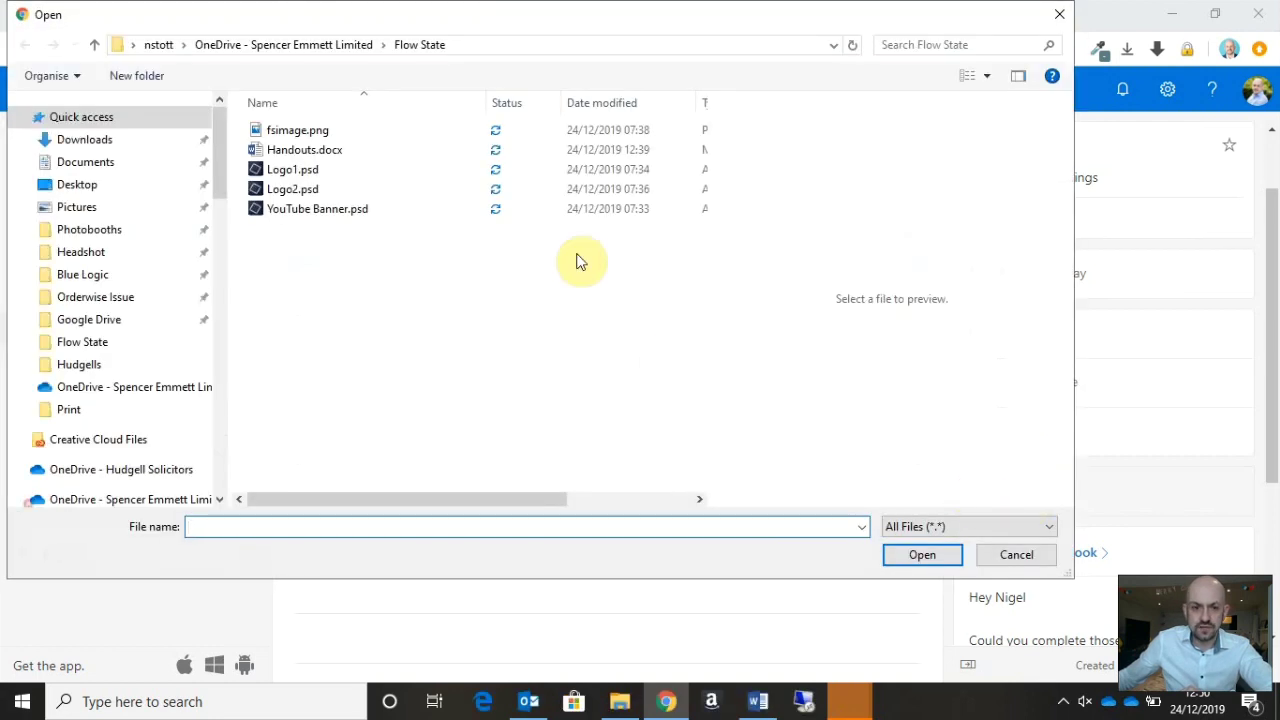
pyautogui.click(329, 149)
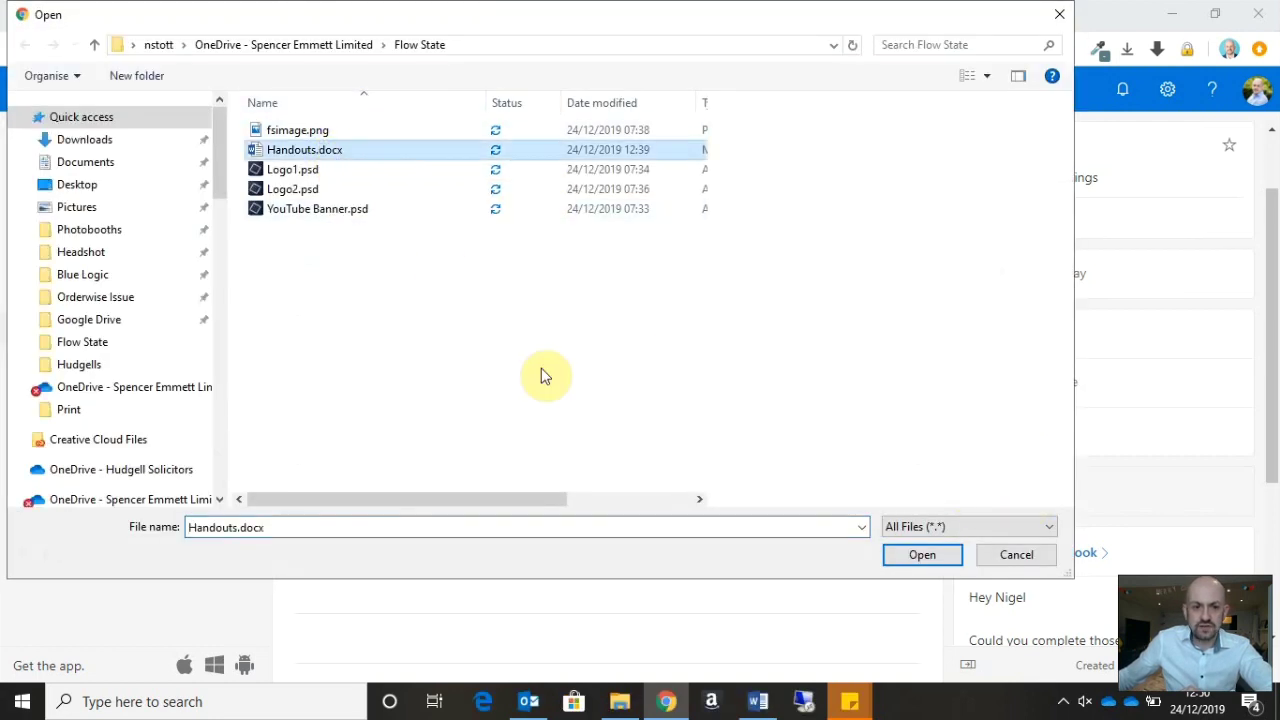
pyautogui.click(912, 557)
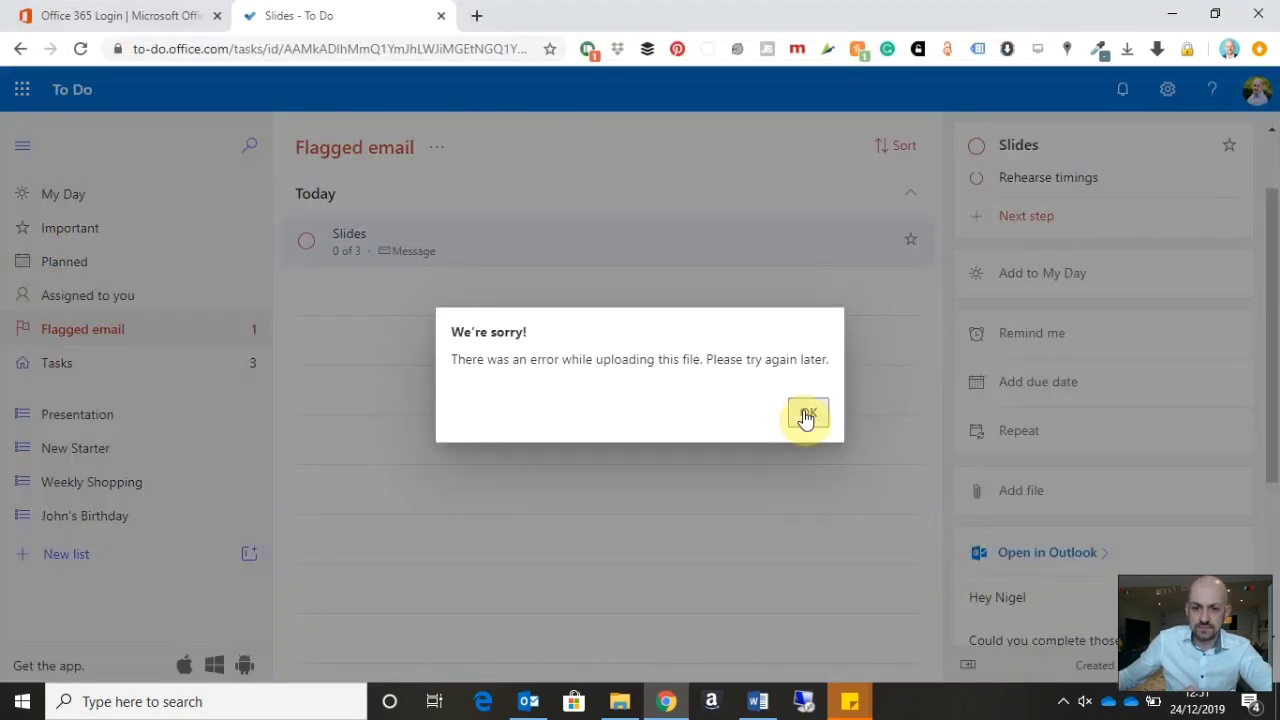
pyautogui.click(806, 413)
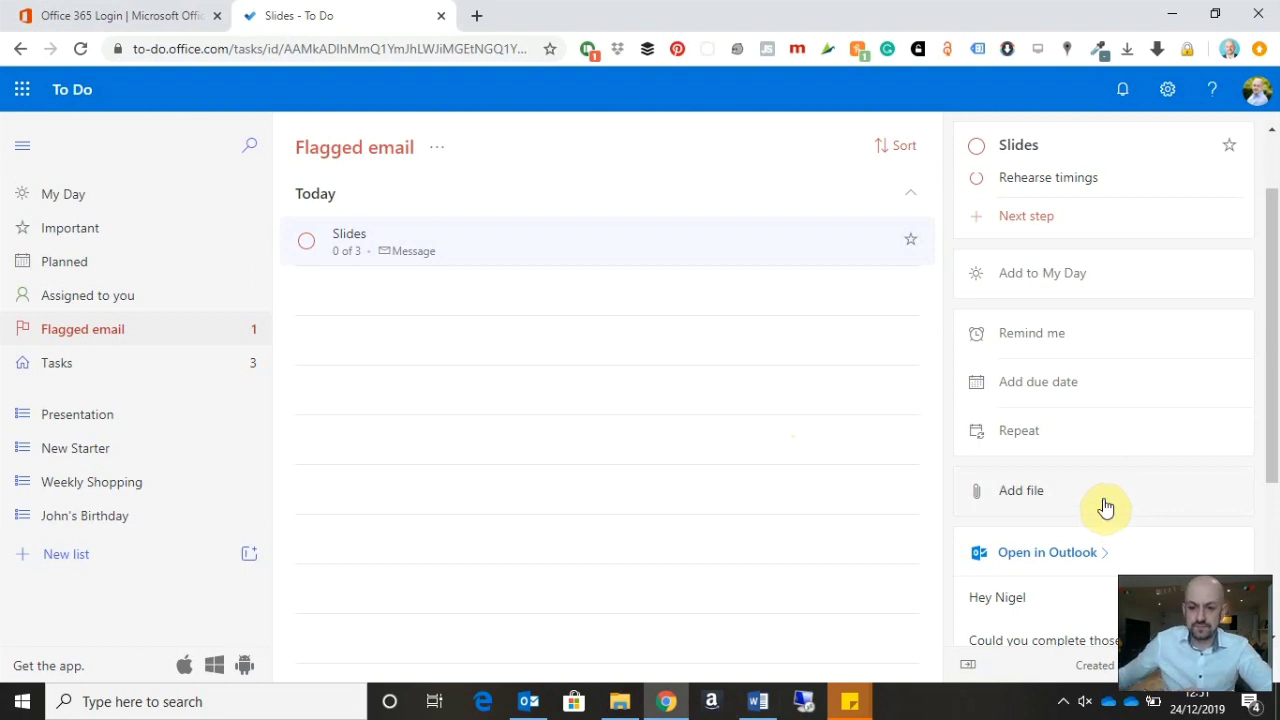
pyautogui.scroll(-2, 1103, 510)
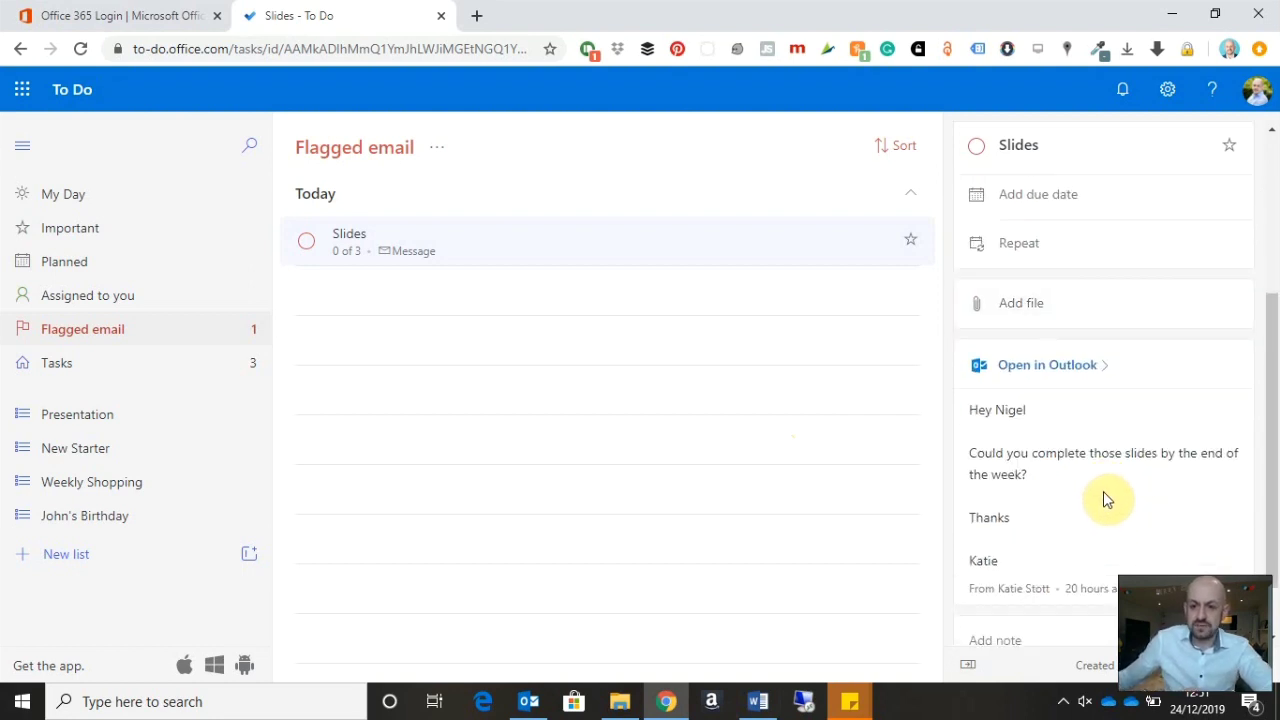
pyautogui.click(1053, 369)
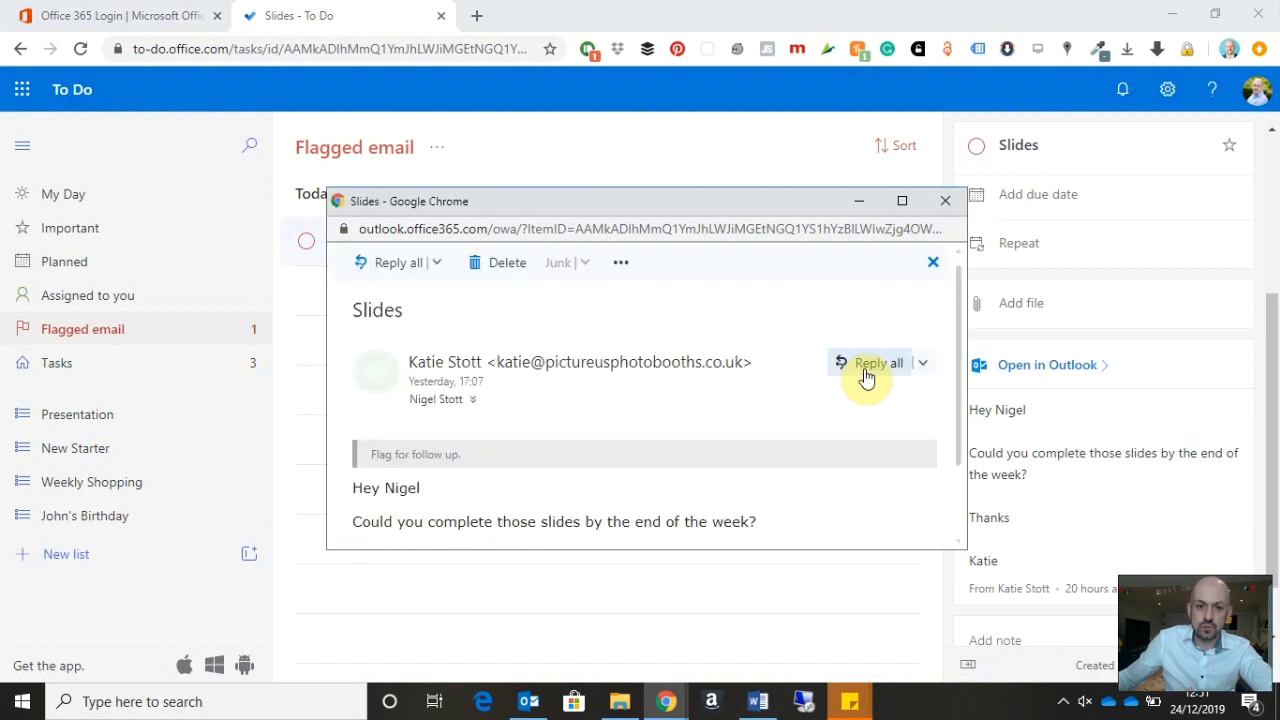
pyautogui.click(945, 201)
pyautogui.scroll(-1, 1018, 604)
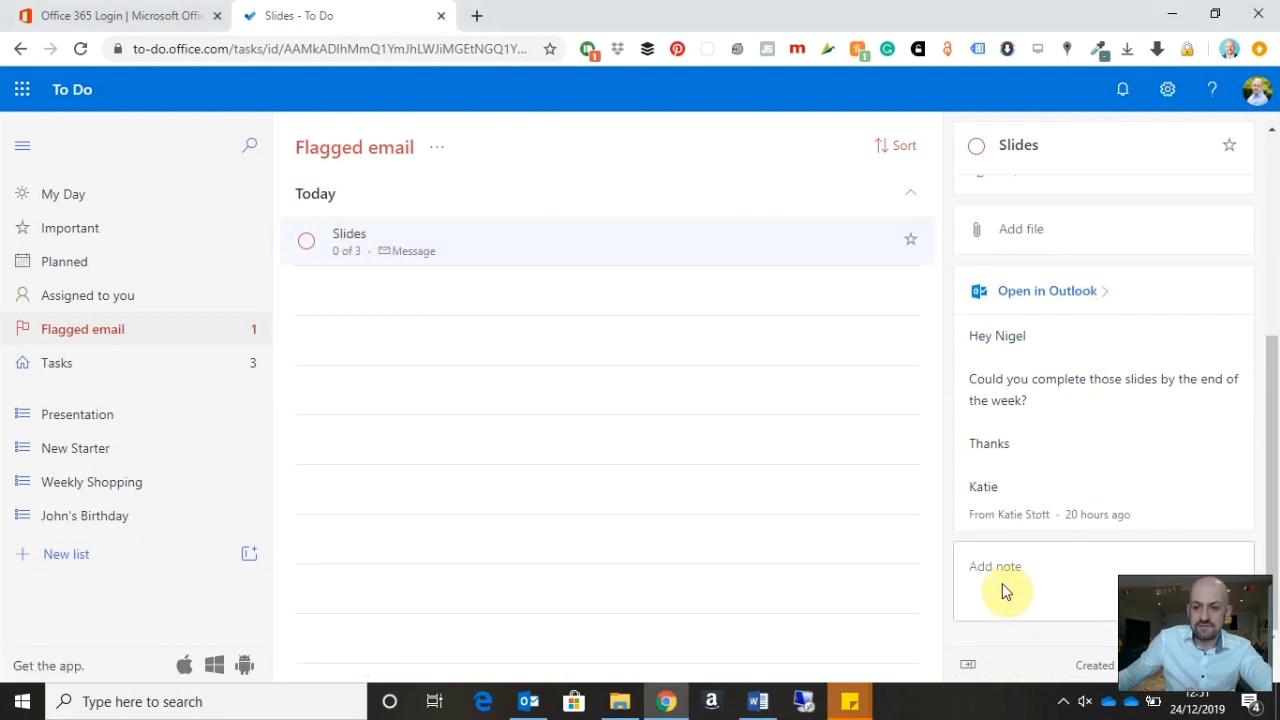
pyautogui.click(1006, 575)
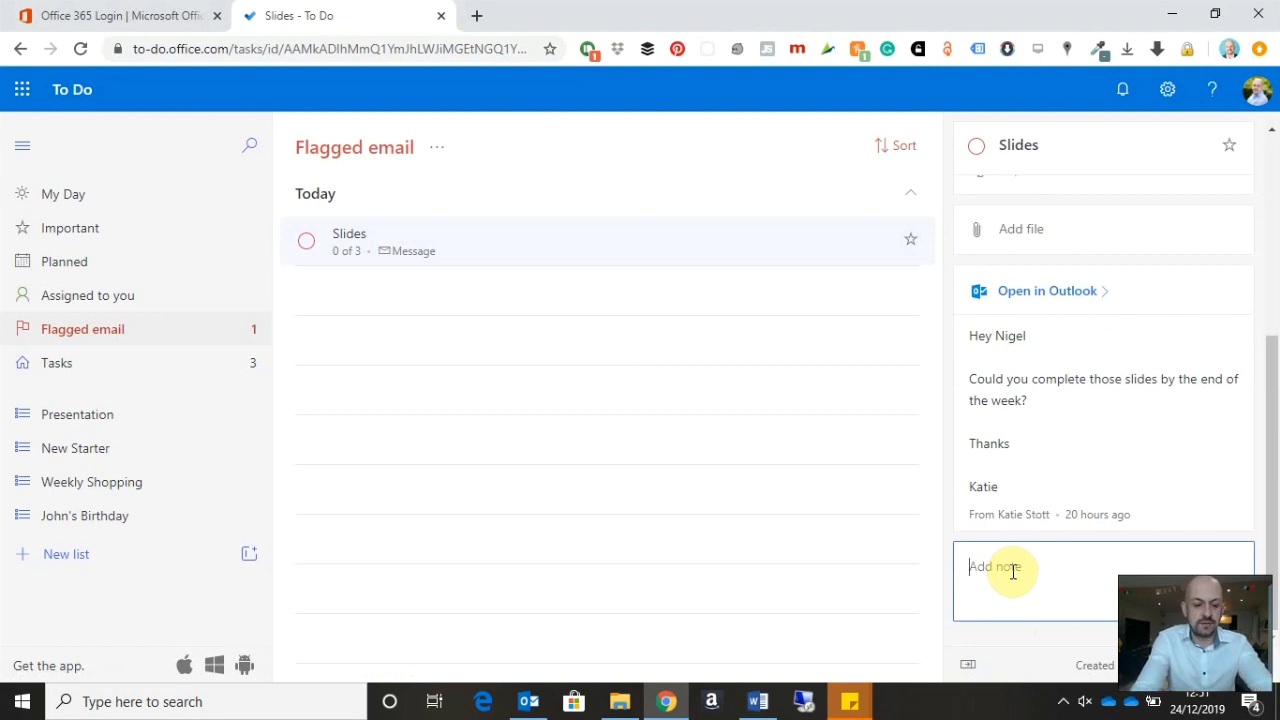
# - Add the note 'Remember this', tick off all three steps, and complete the Slides task
pyautogui.write('Remember')
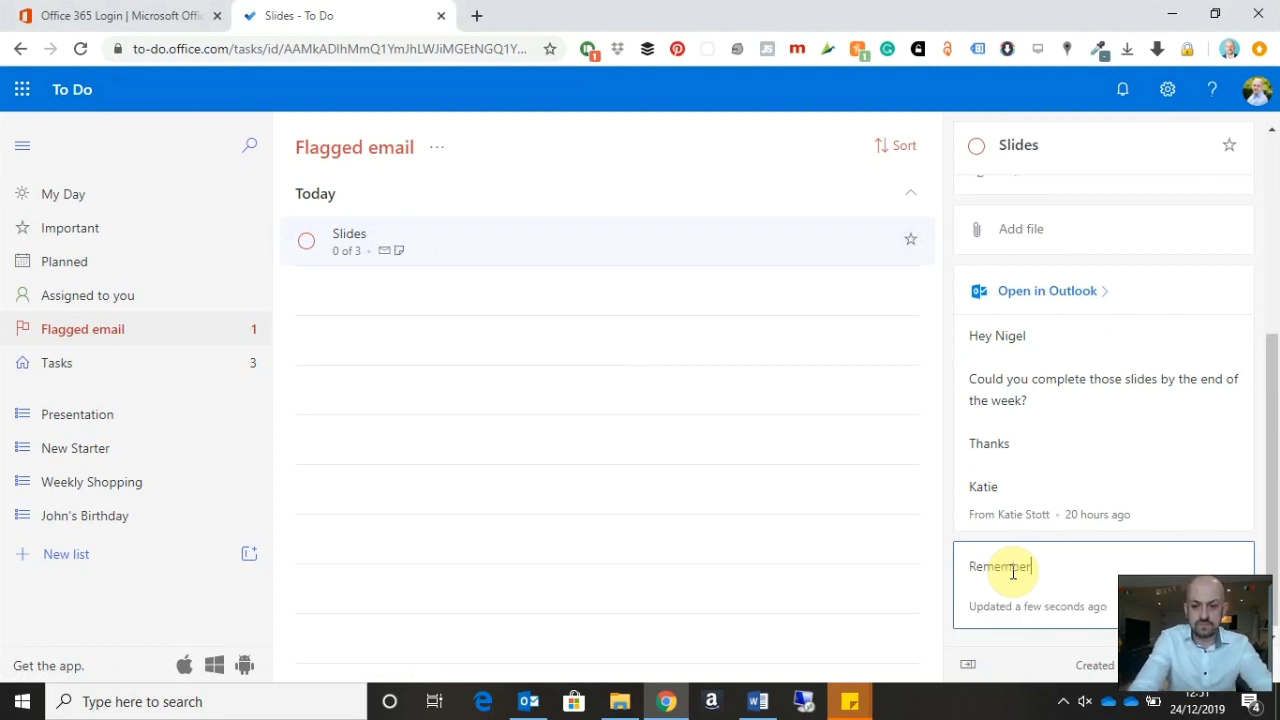
pyautogui.write(' this')
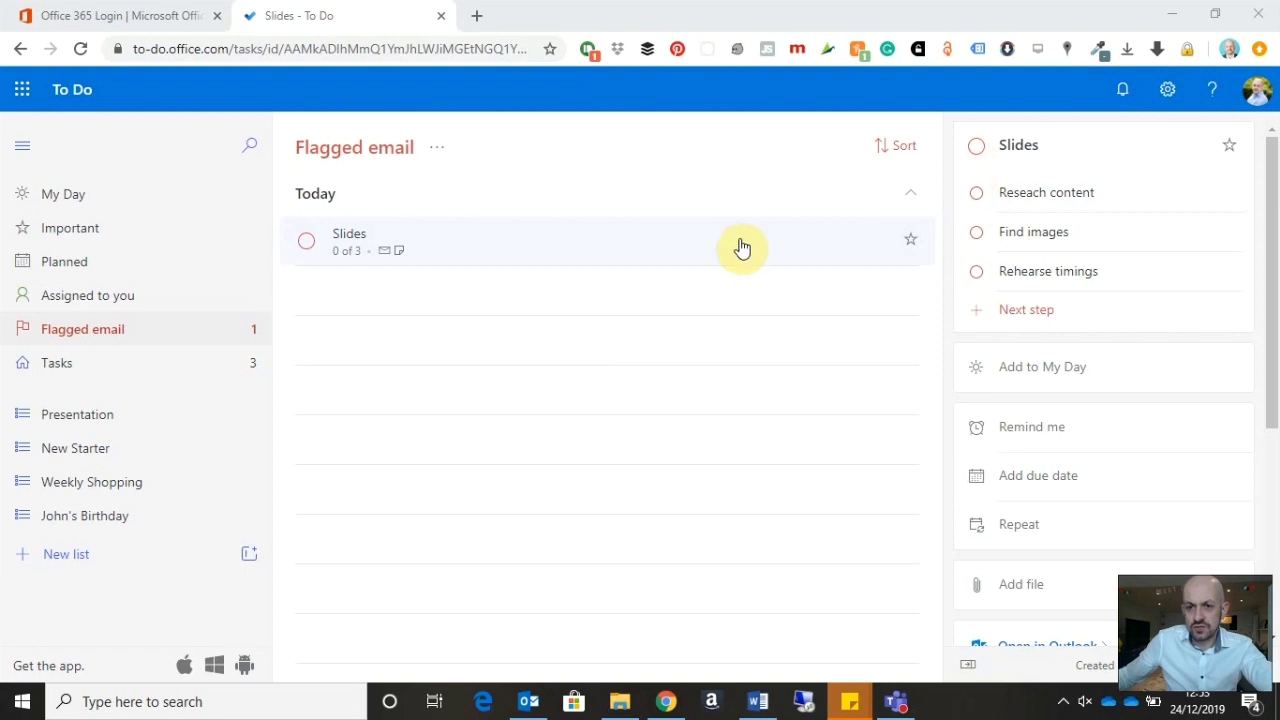
pyautogui.click(977, 194)
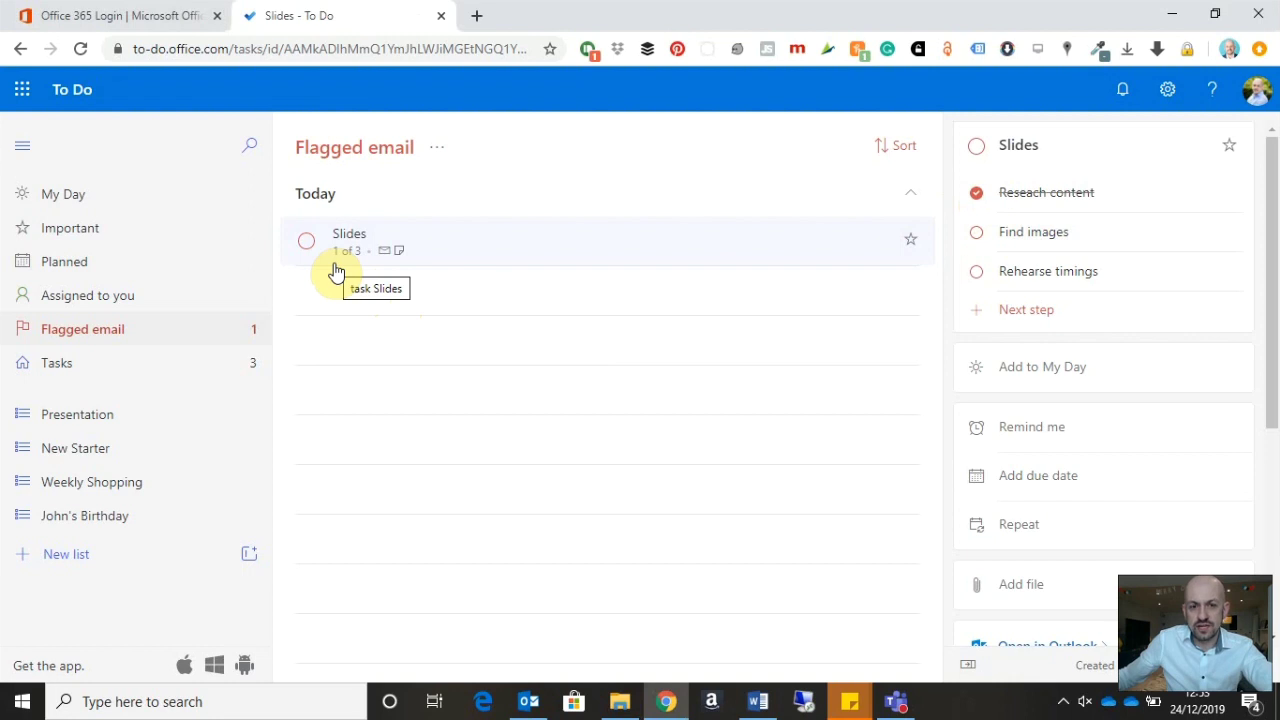
pyautogui.click(982, 240)
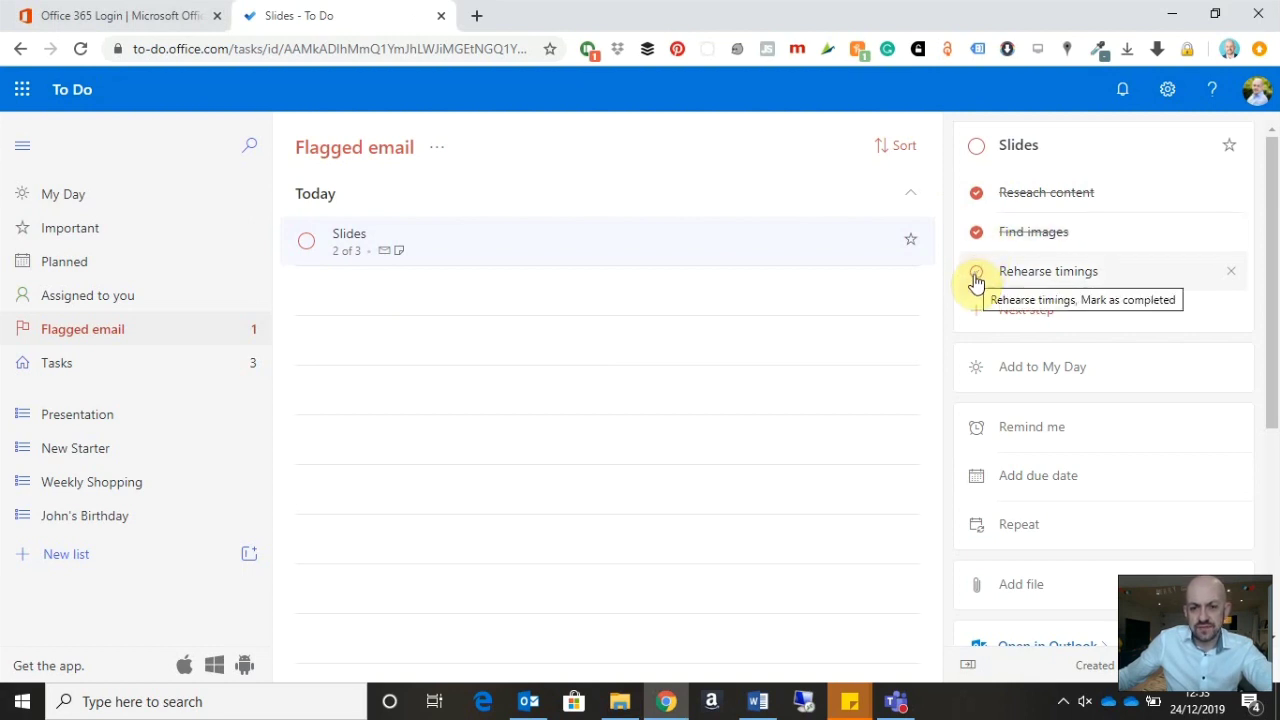
pyautogui.click(977, 275)
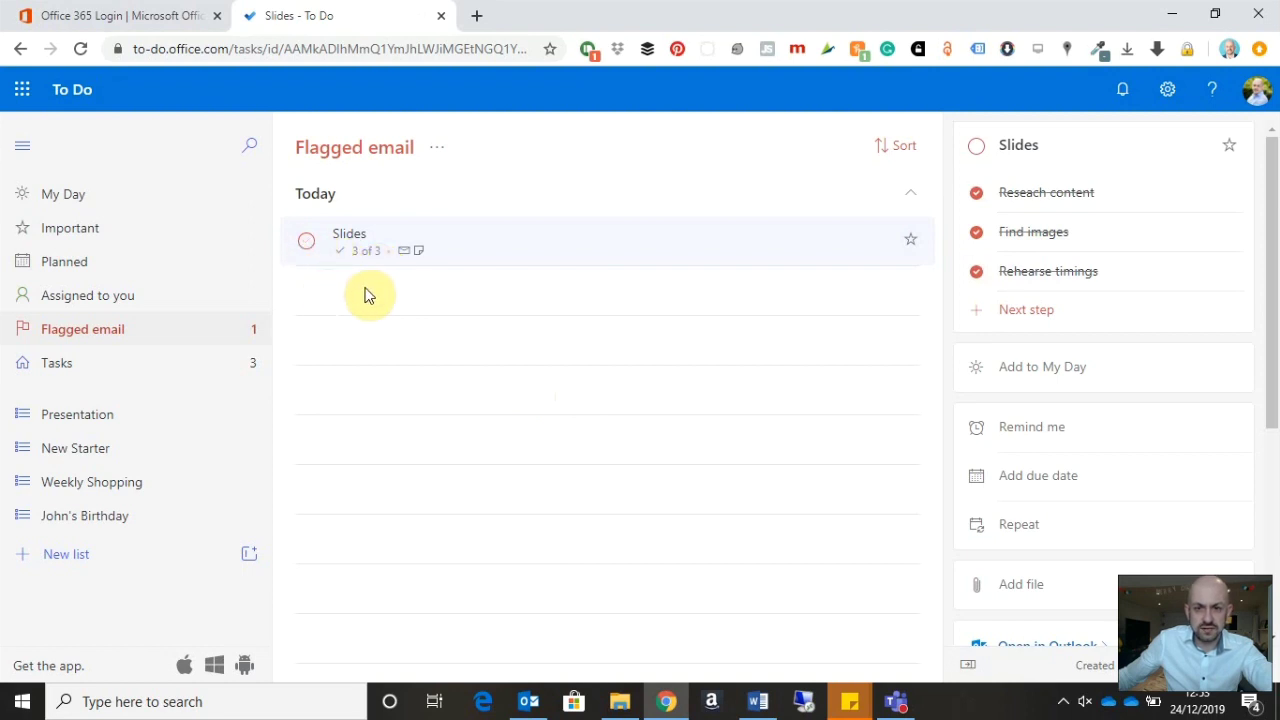
pyautogui.click(305, 243)
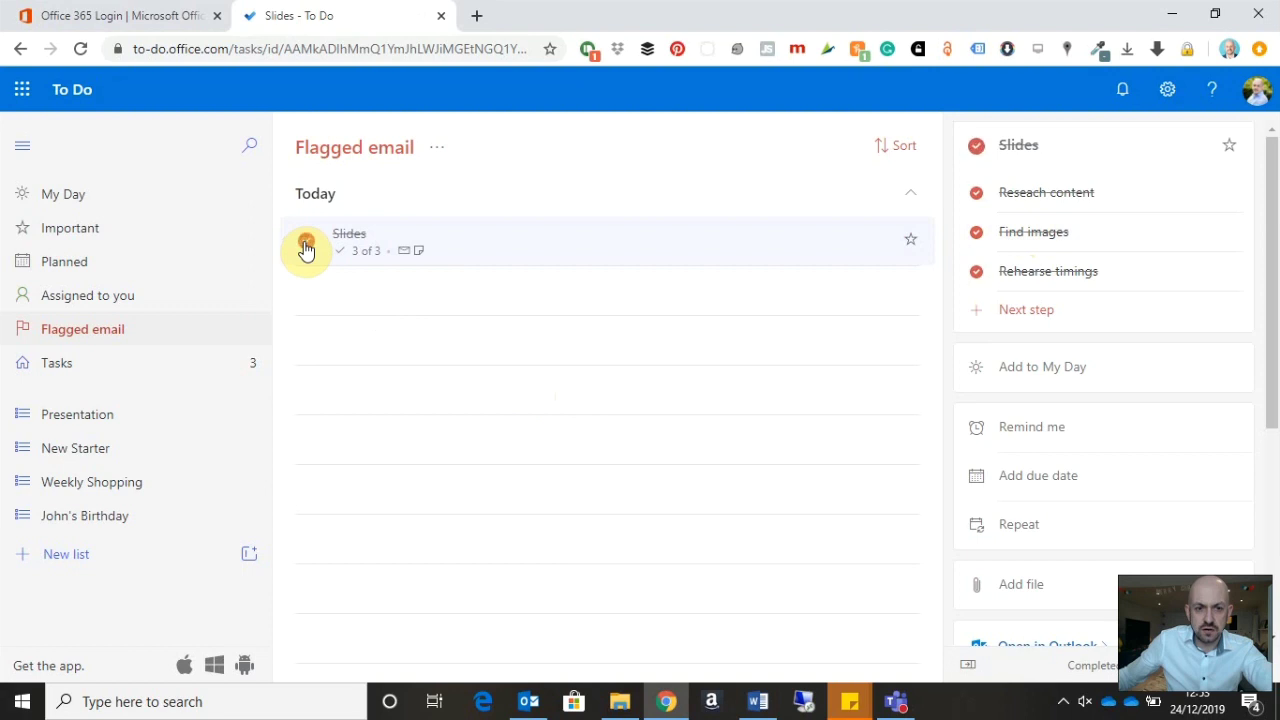
# - From the Tasks view, create a new list named Sales Meeting
pyautogui.click(40, 370)
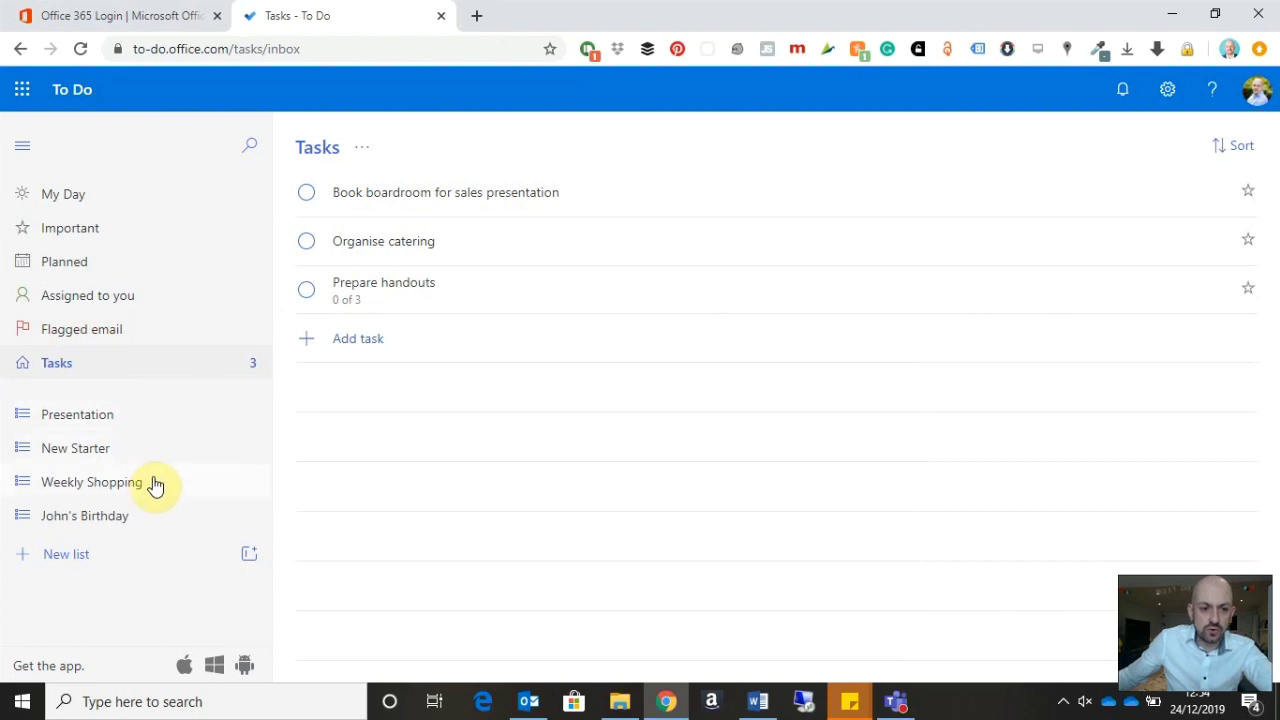
pyautogui.click(63, 560)
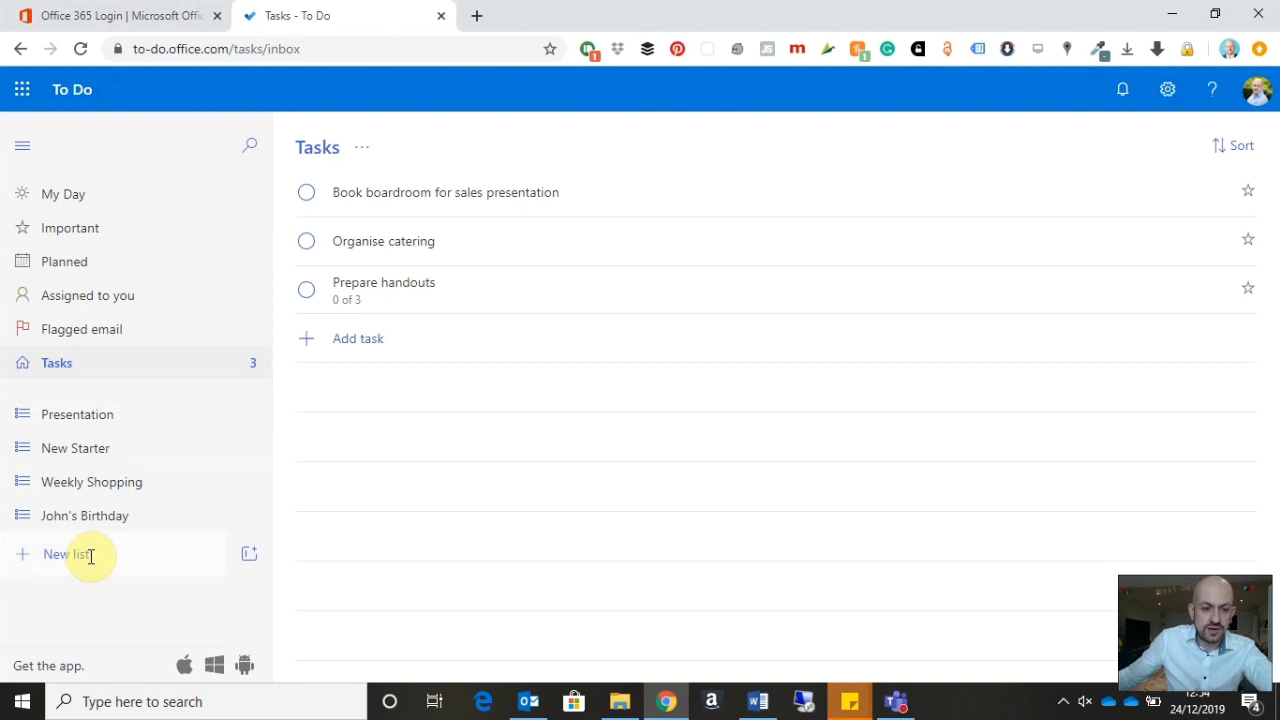
pyautogui.click(90, 556)
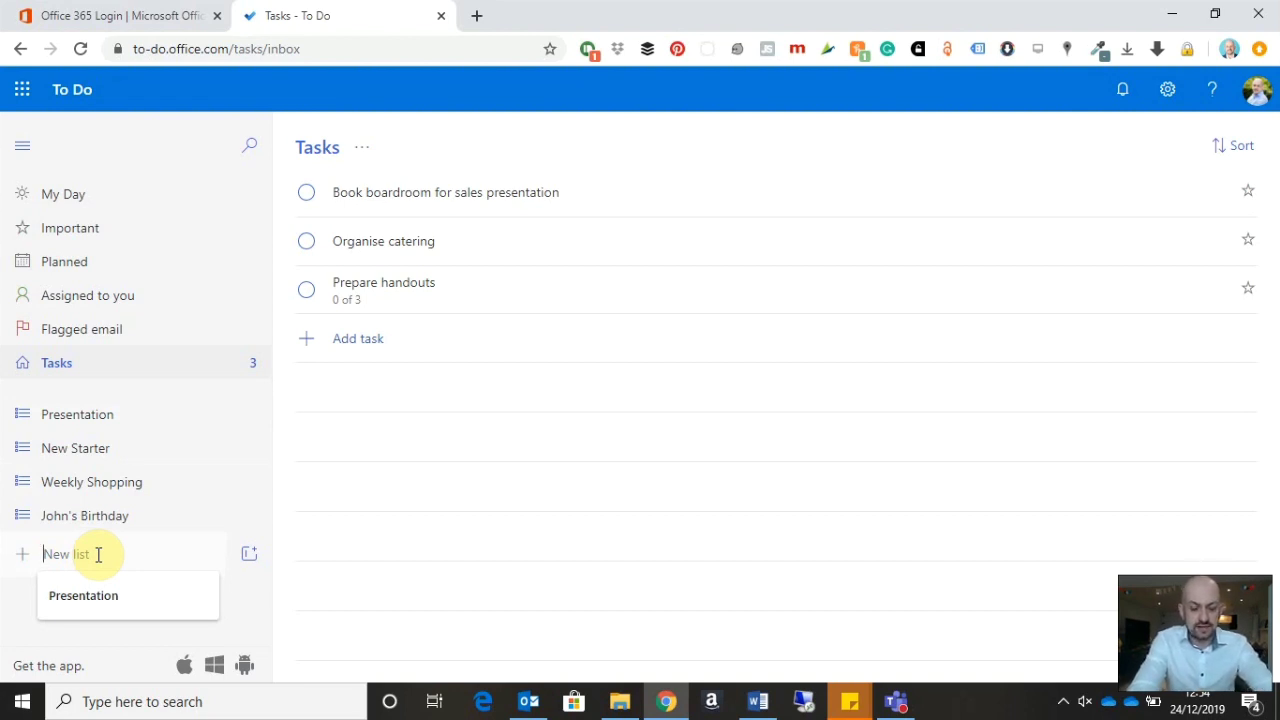
pyautogui.write('Sale')
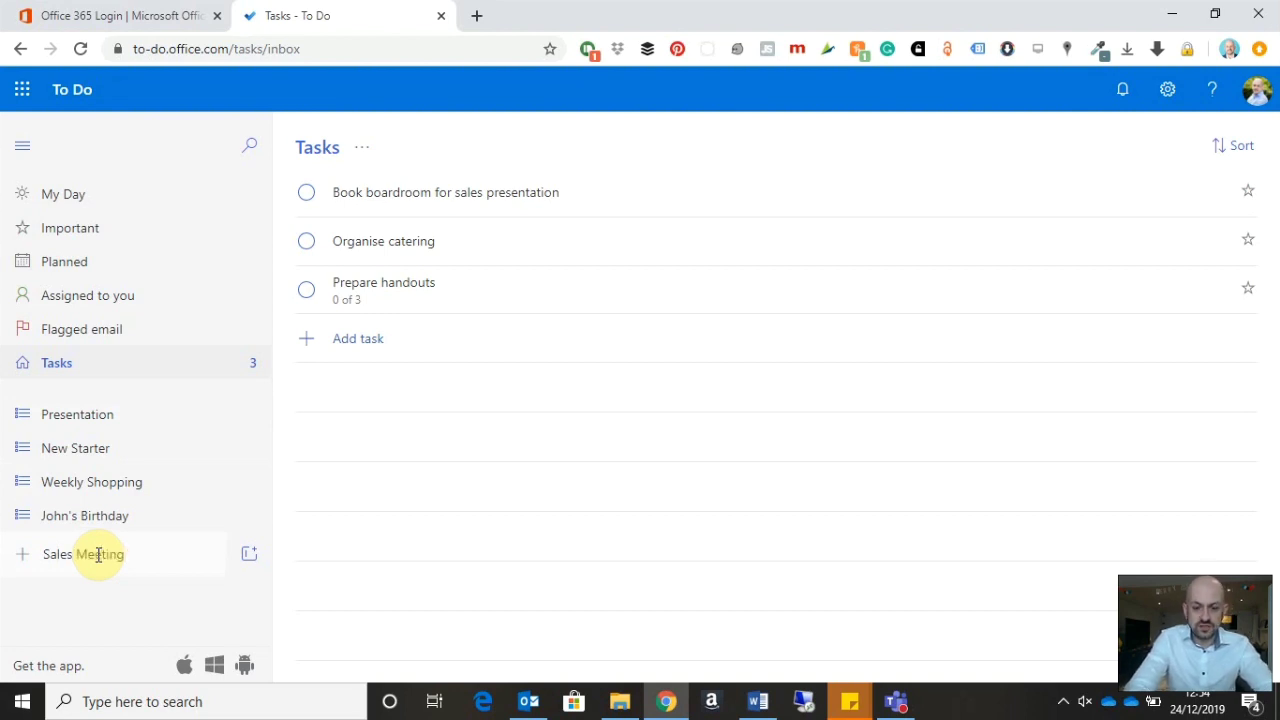
pyautogui.write('s Meeting')
pyautogui.press('Return')
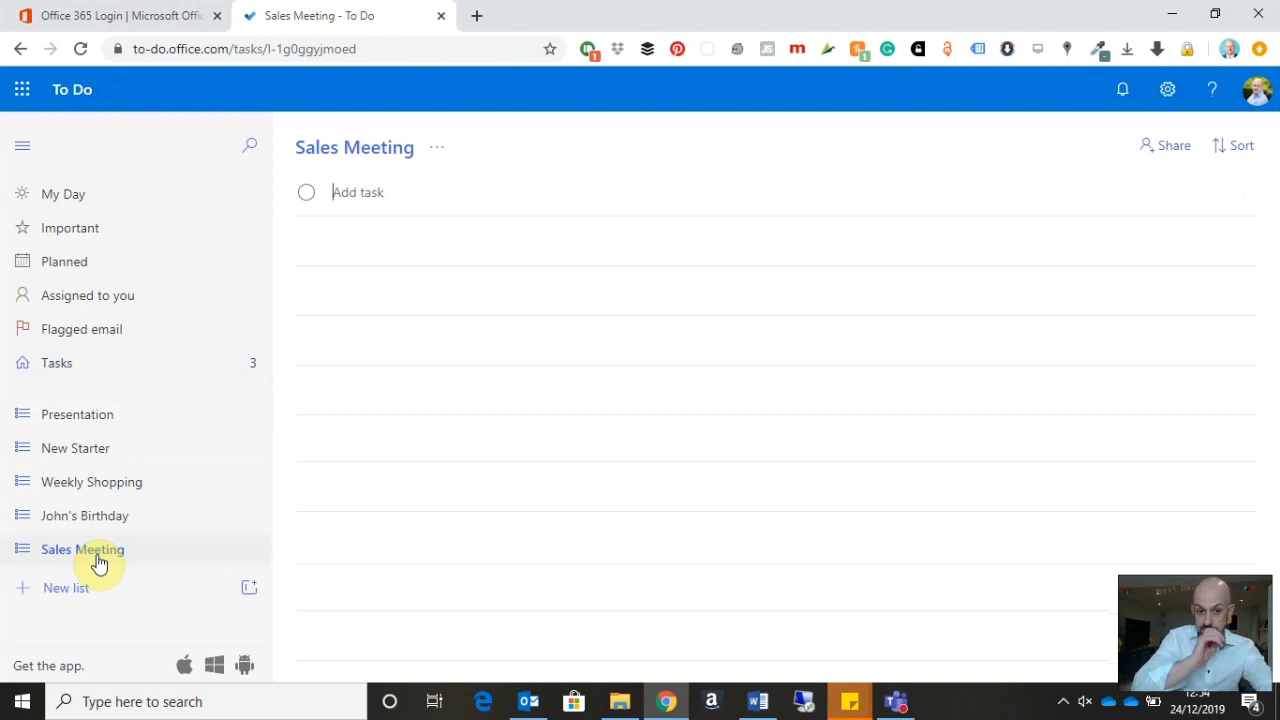
# - Add a Follow up email task to the Tasks list
pyautogui.click(72, 366)
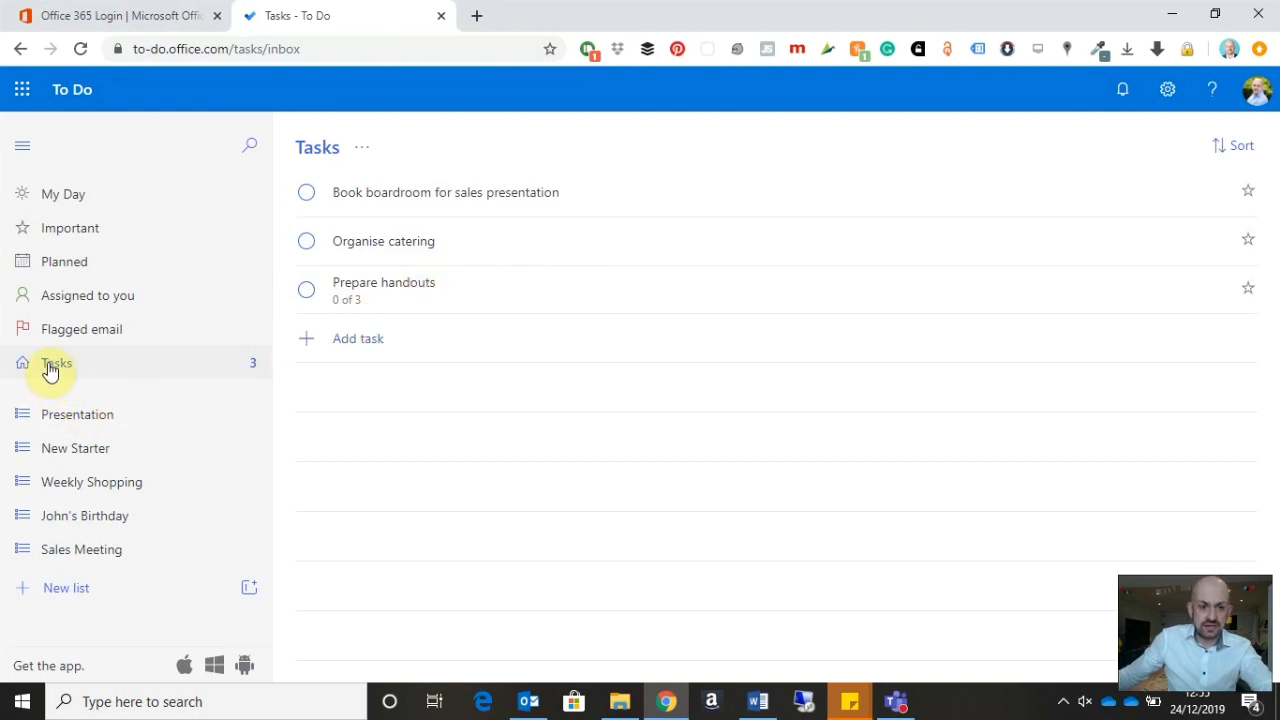
pyautogui.click(420, 340)
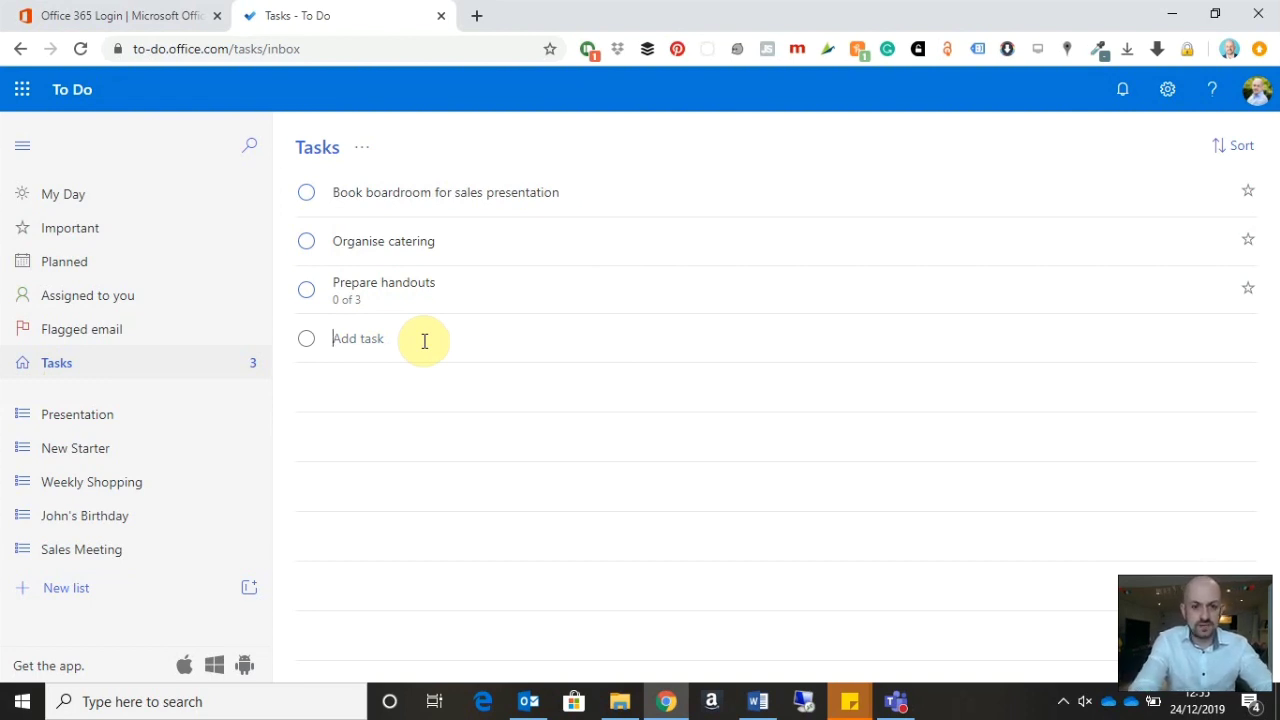
pyautogui.write('Follow up email')
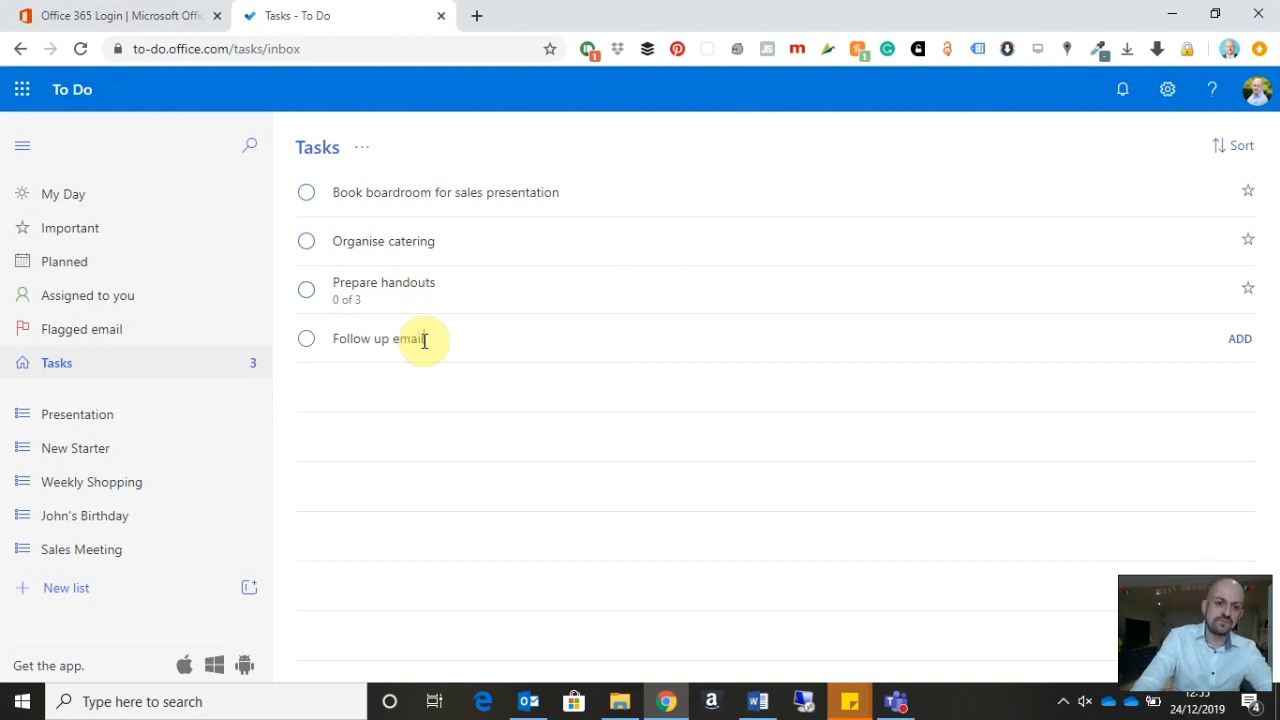
pyautogui.press('Return')
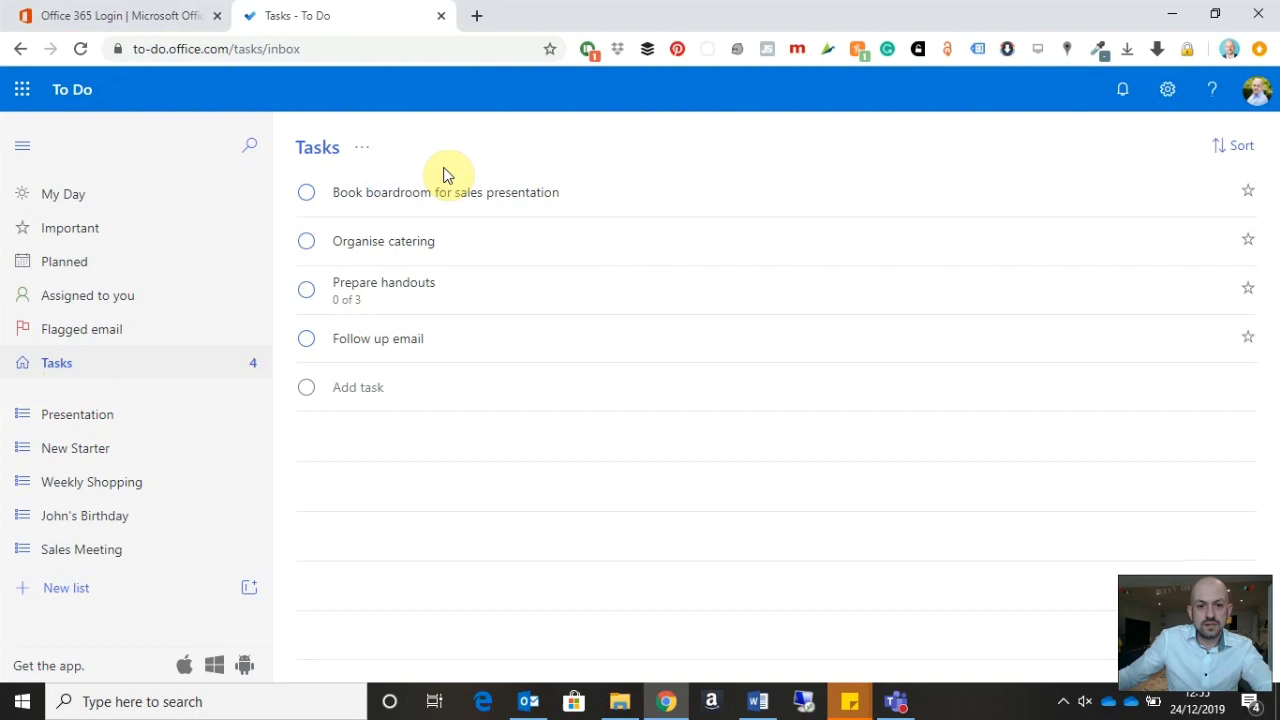
pyautogui.click(470, 197)
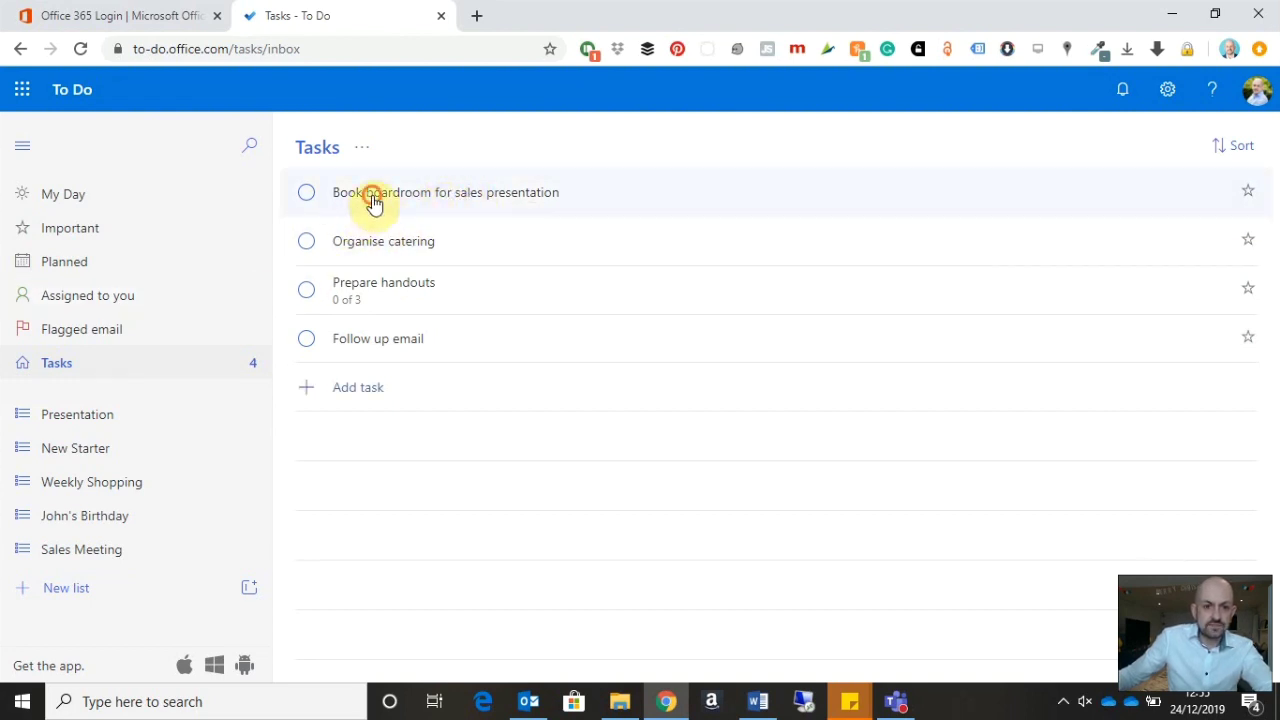
# - Move Book boardroom, Organise catering, Prepare handouts and Follow up email into Presentation
pyautogui.moveTo(371, 206); pyautogui.dragTo(91, 420)
pyautogui.moveTo(407, 200); pyautogui.dragTo(32, 420)
pyautogui.moveTo(394, 189); pyautogui.dragTo(89, 426)
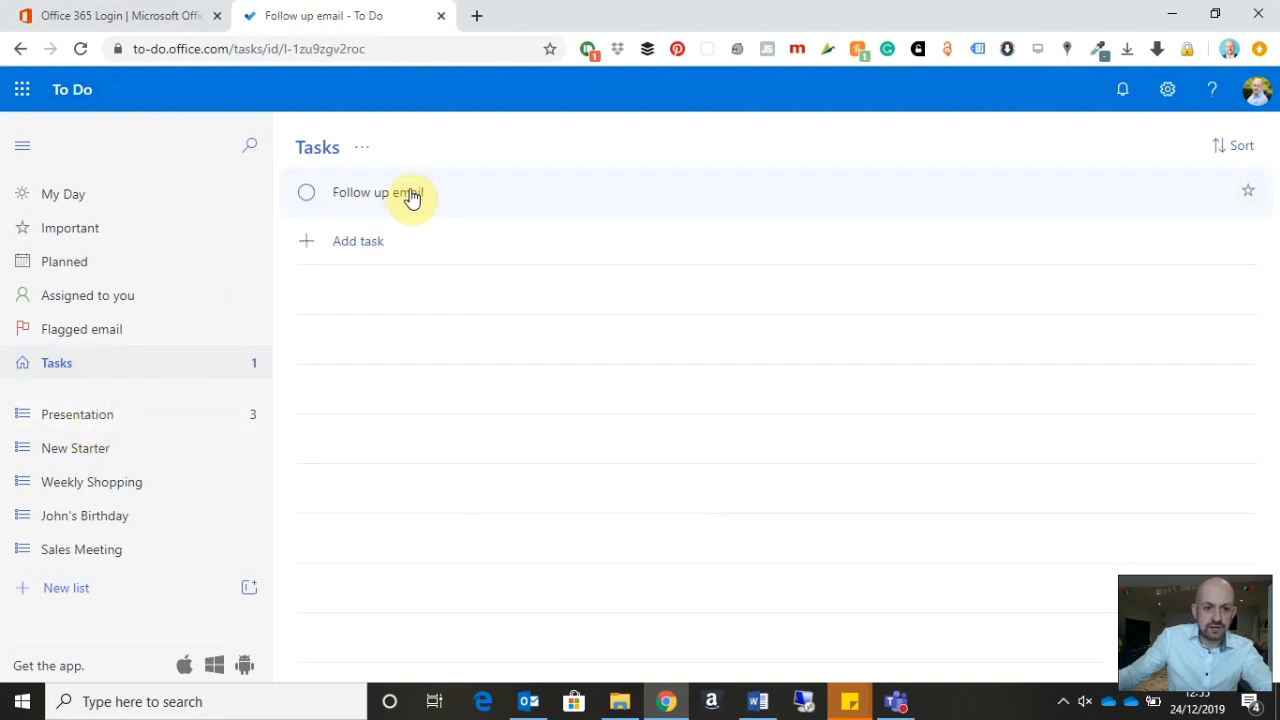
pyautogui.moveTo(409, 197); pyautogui.dragTo(103, 428)
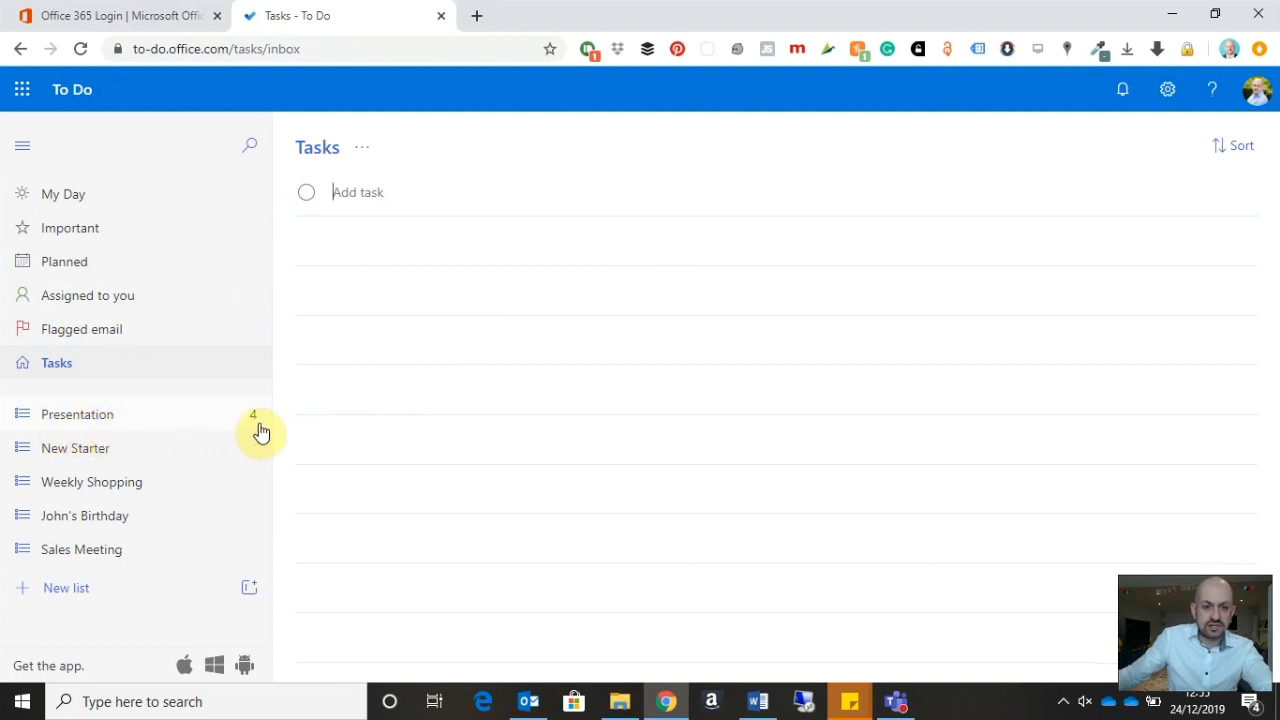
# - Open the Presentation list to view its four moved tasks
pyautogui.click(87, 425)
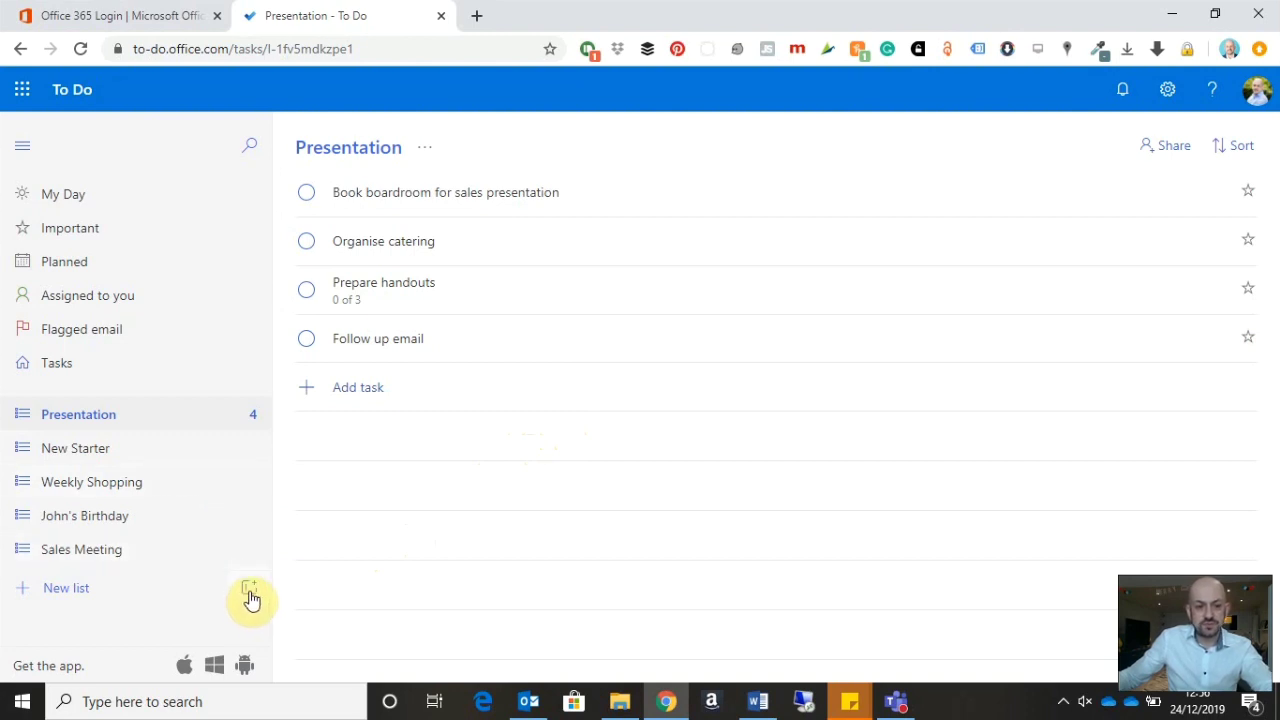
# - Add two list groups to the sidebar, named Work and Personal
pyautogui.click(250, 596)
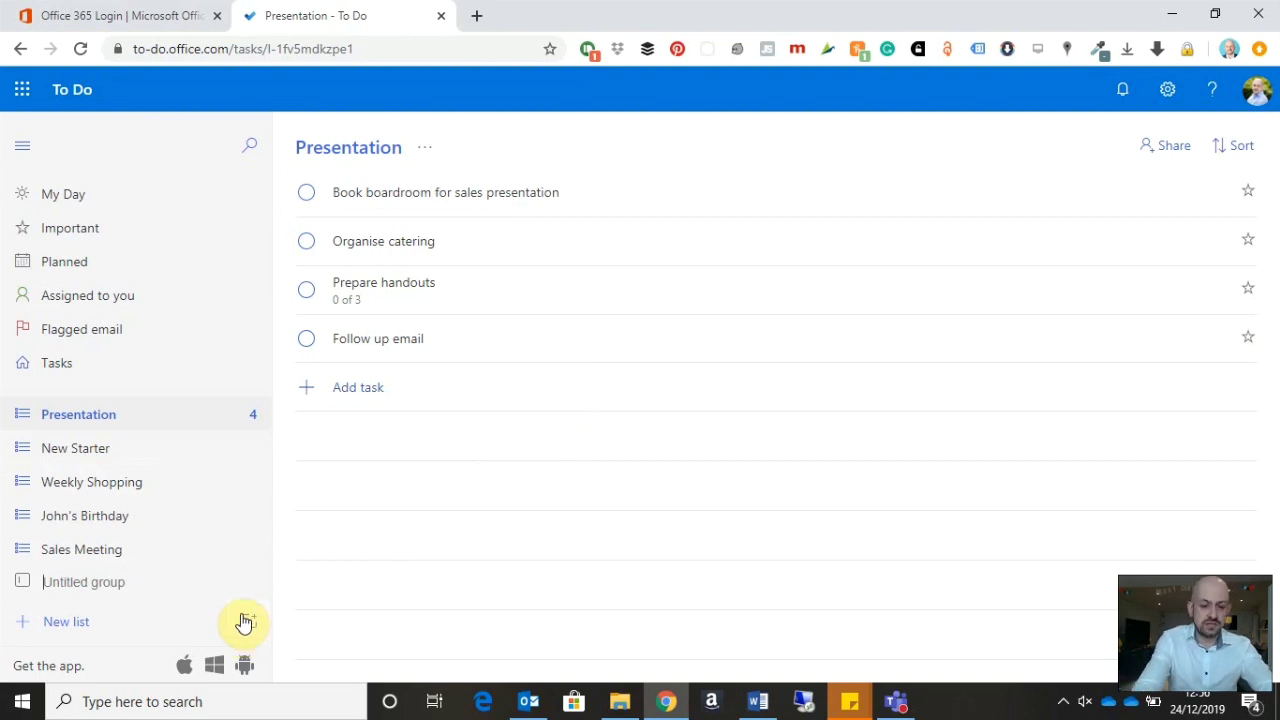
pyautogui.write('Work')
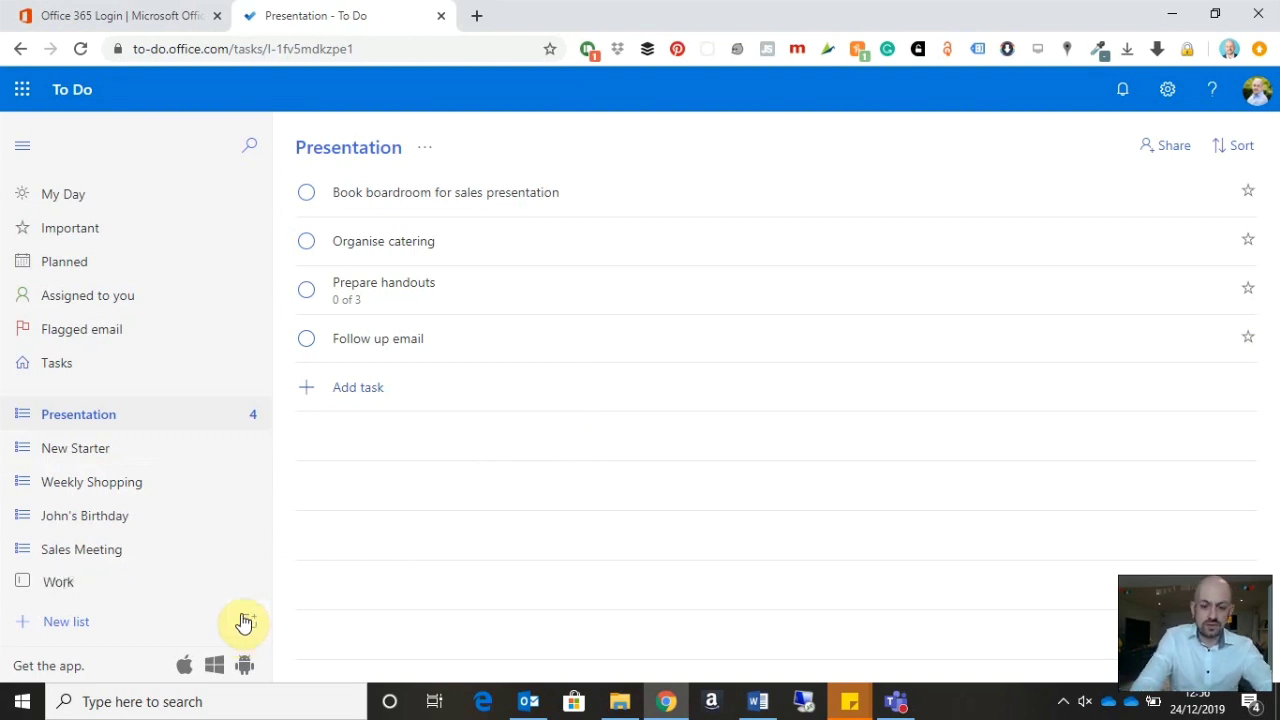
pyautogui.press('Return')
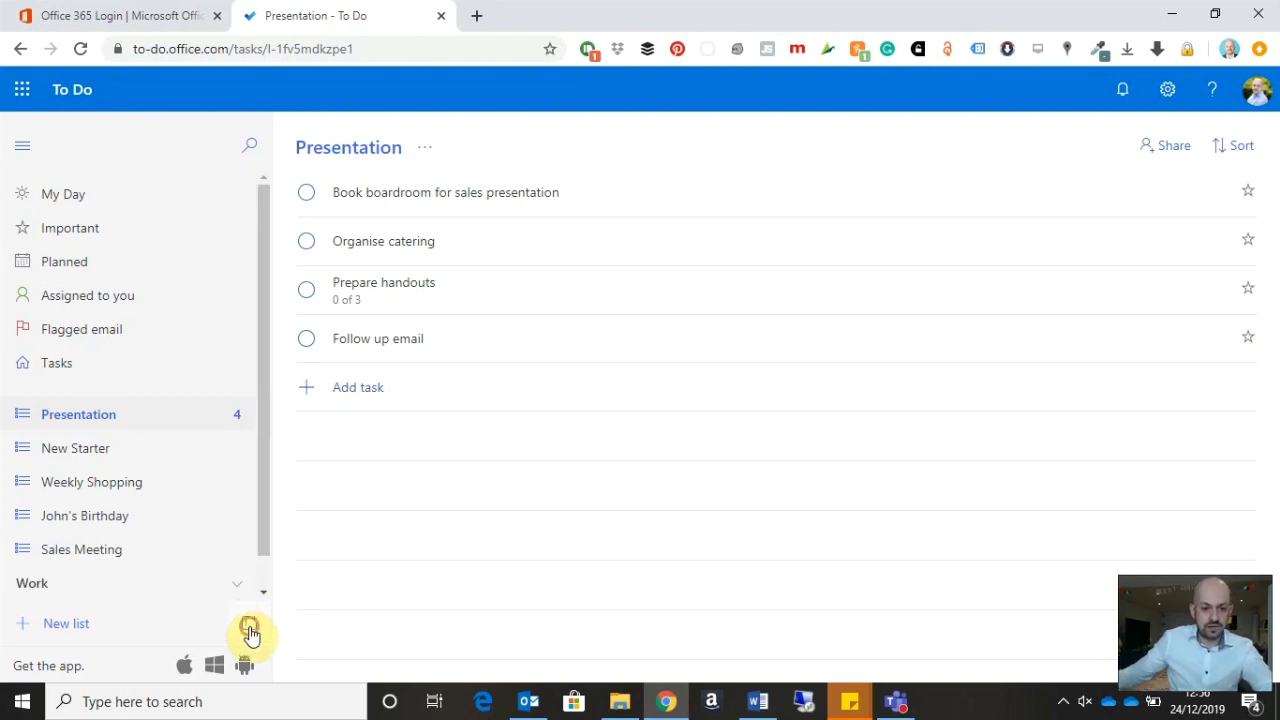
pyautogui.click(249, 629)
pyautogui.scroll(-1, 265, 553)
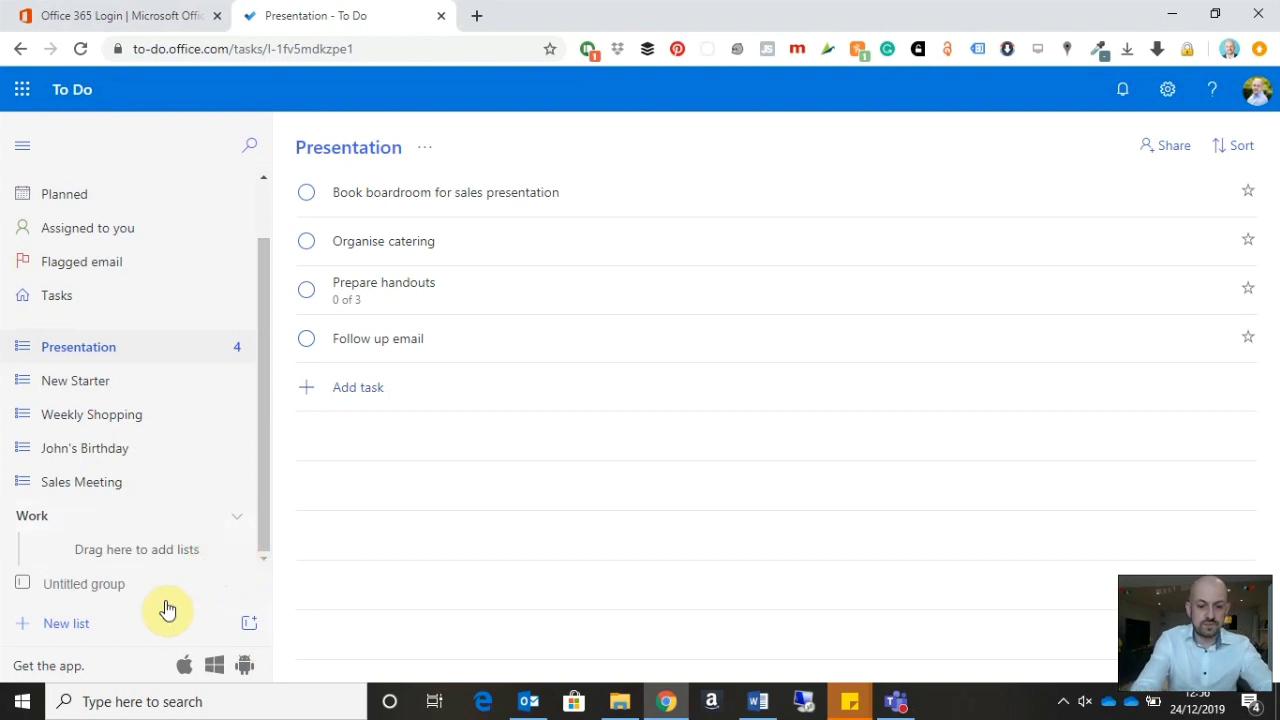
pyautogui.write('Personal')
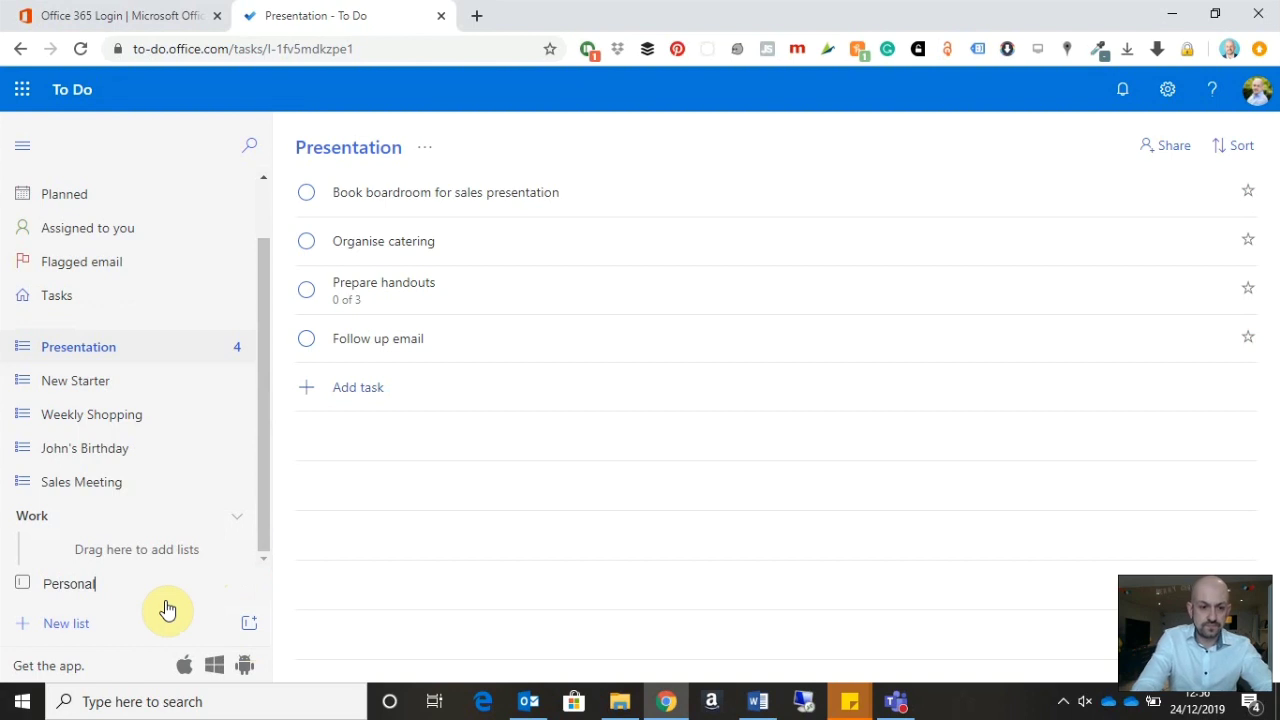
pyautogui.press('Return')
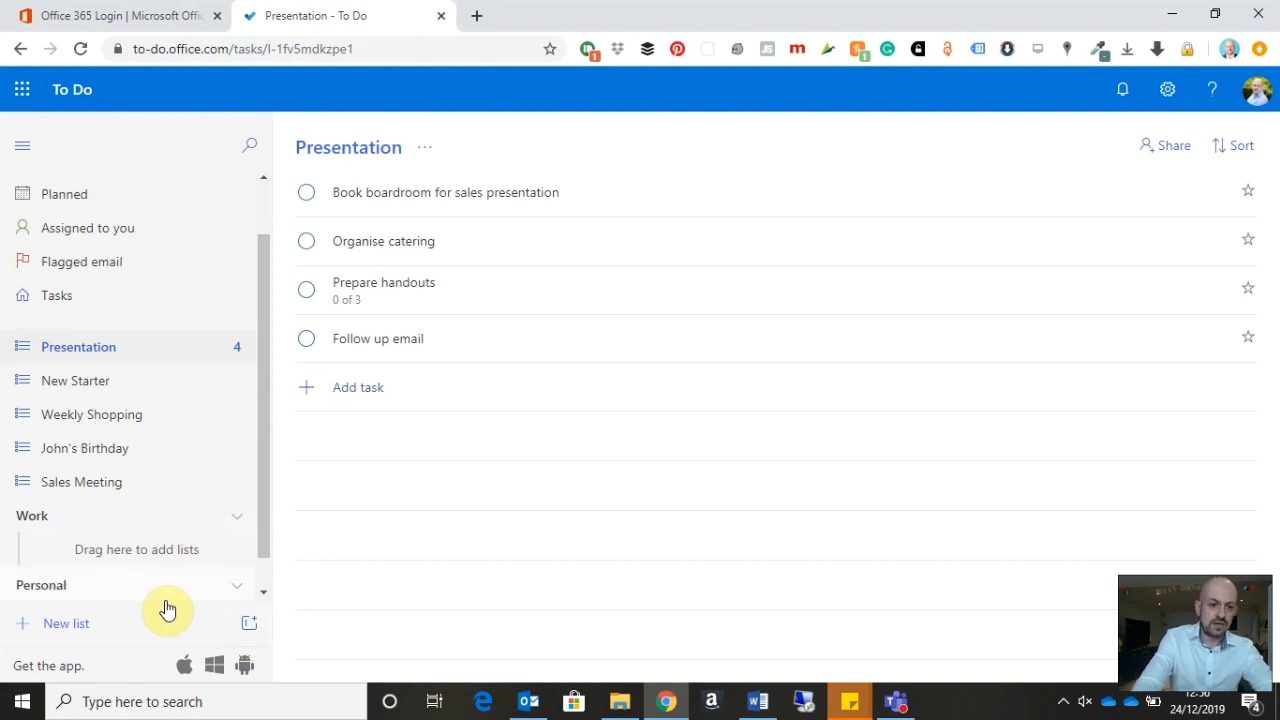
pyautogui.scroll(-1, 177, 470)
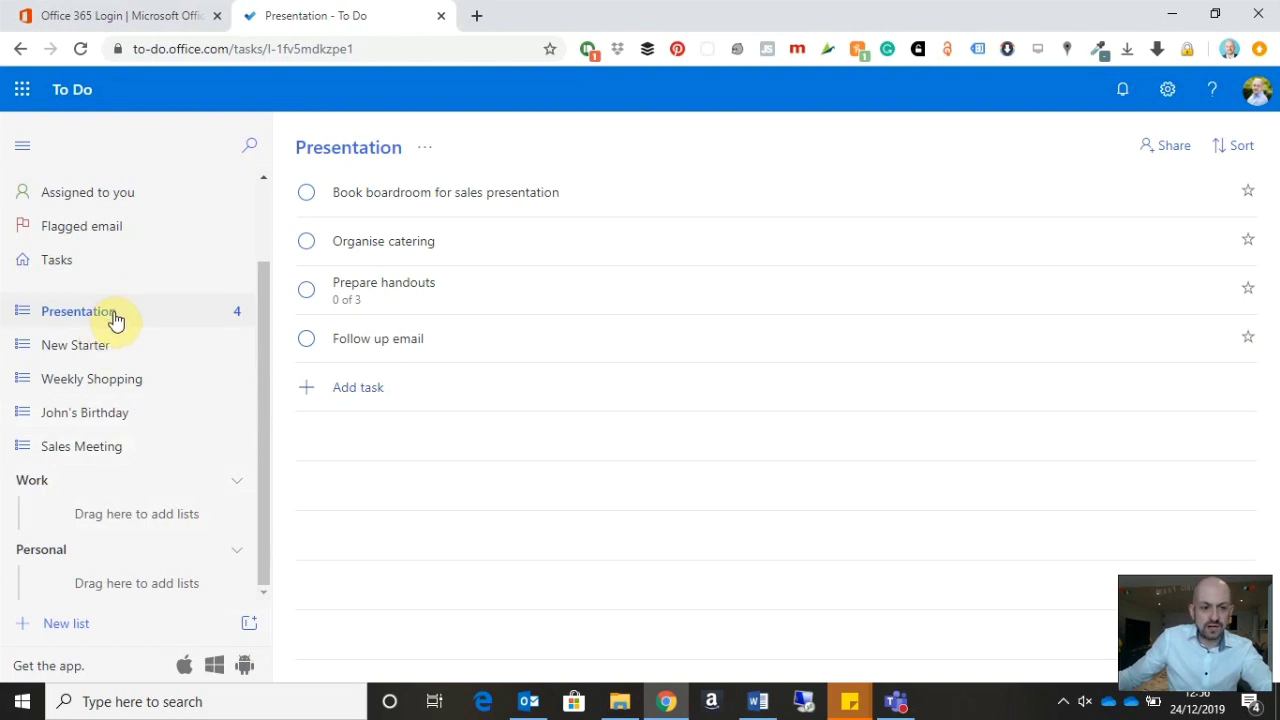
# - Move Presentation, New Starter and Sales Meeting into Work, and Weekly Shopping and the birthday list into Personal
pyautogui.moveTo(112, 318); pyautogui.dragTo(64, 518)
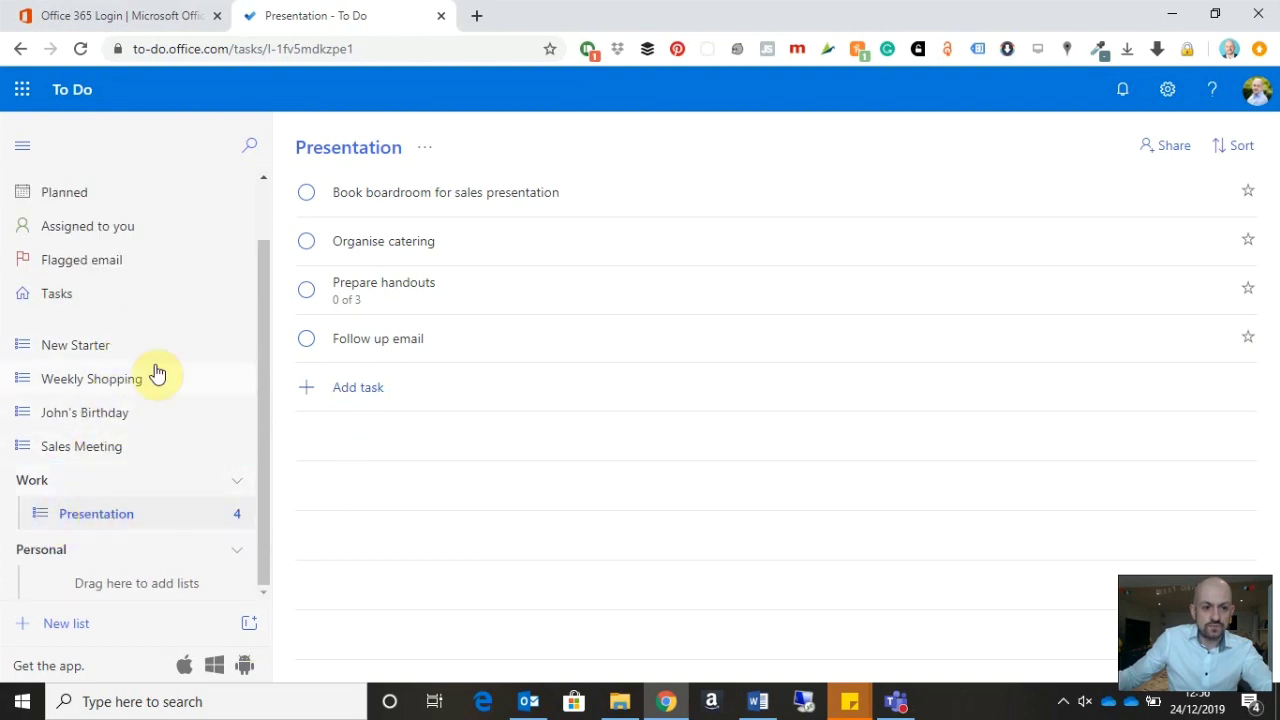
pyautogui.moveTo(106, 354); pyautogui.dragTo(89, 524)
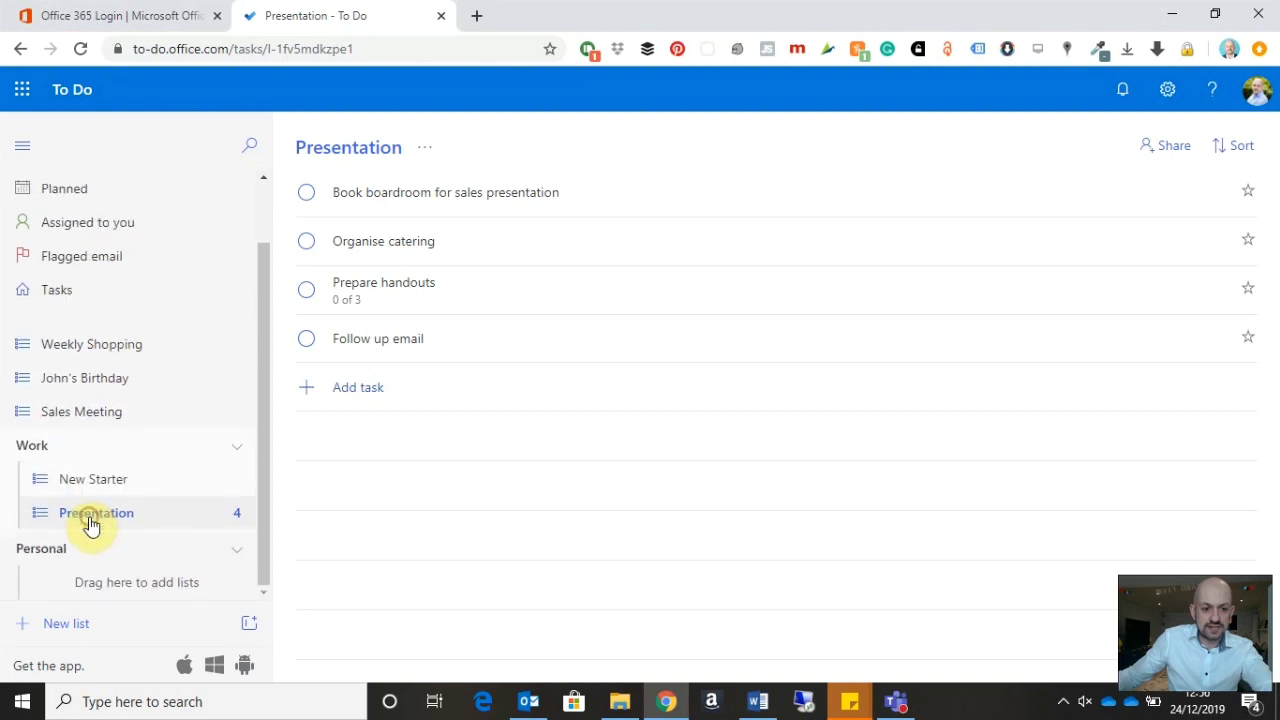
pyautogui.moveTo(89, 415); pyautogui.dragTo(80, 526)
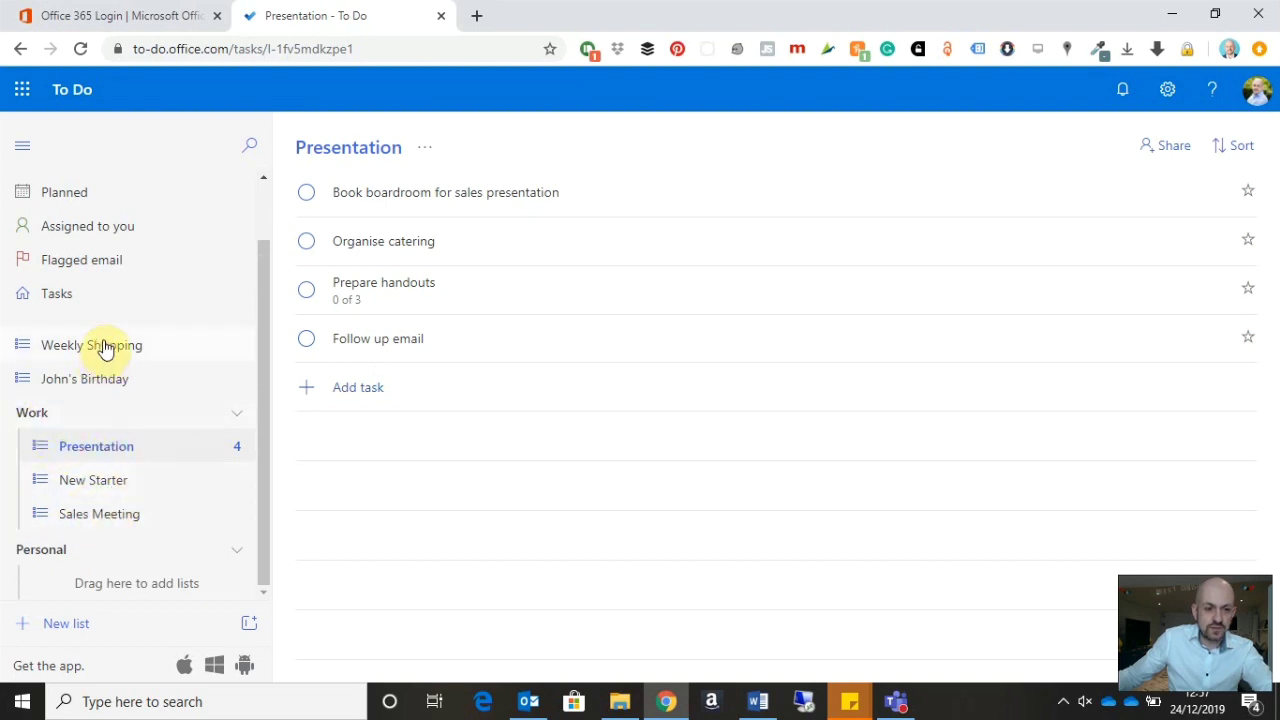
pyautogui.moveTo(104, 345); pyautogui.dragTo(86, 583)
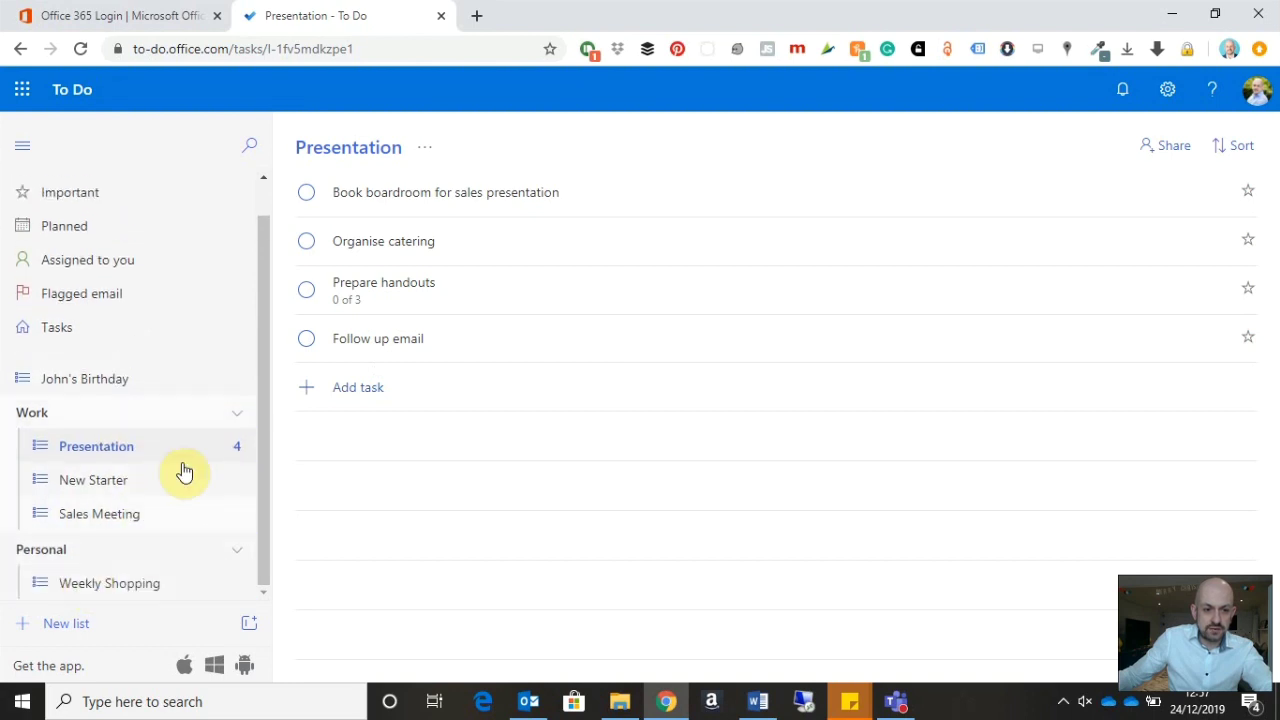
pyautogui.moveTo(122, 392); pyautogui.dragTo(98, 595)
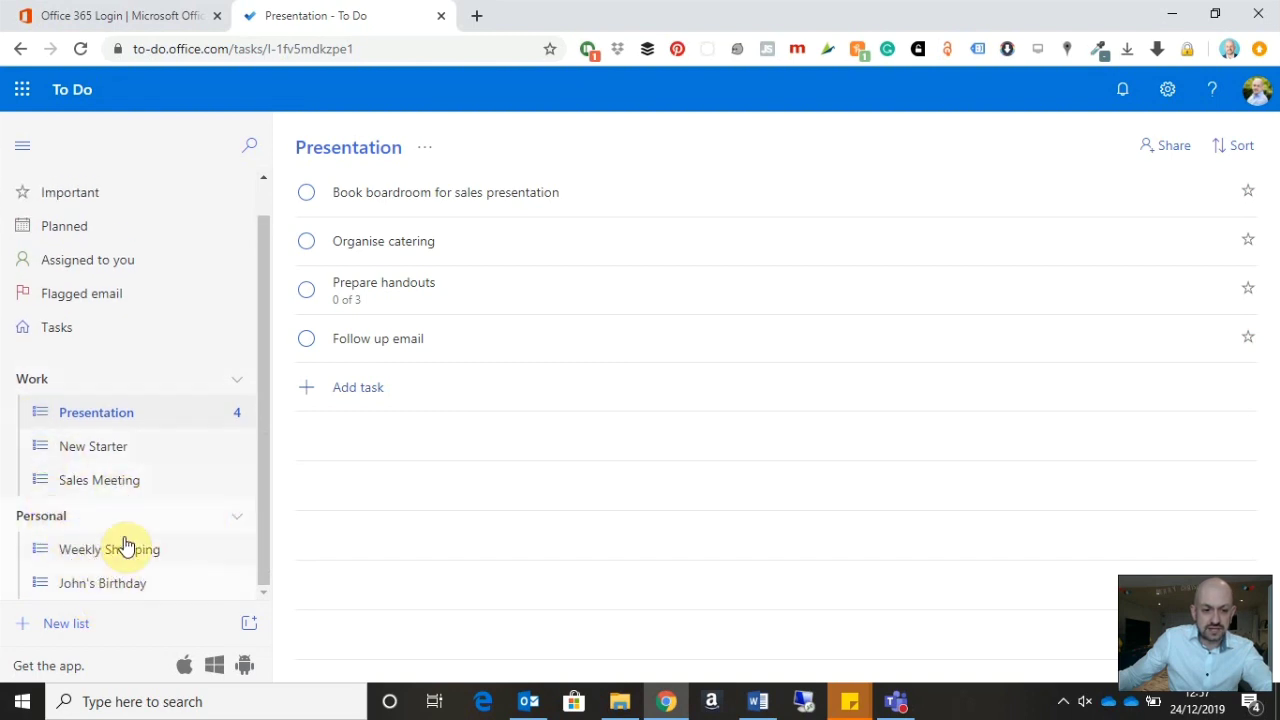
# - Collapse the Work and Personal groups, then expand both again
pyautogui.click(244, 388)
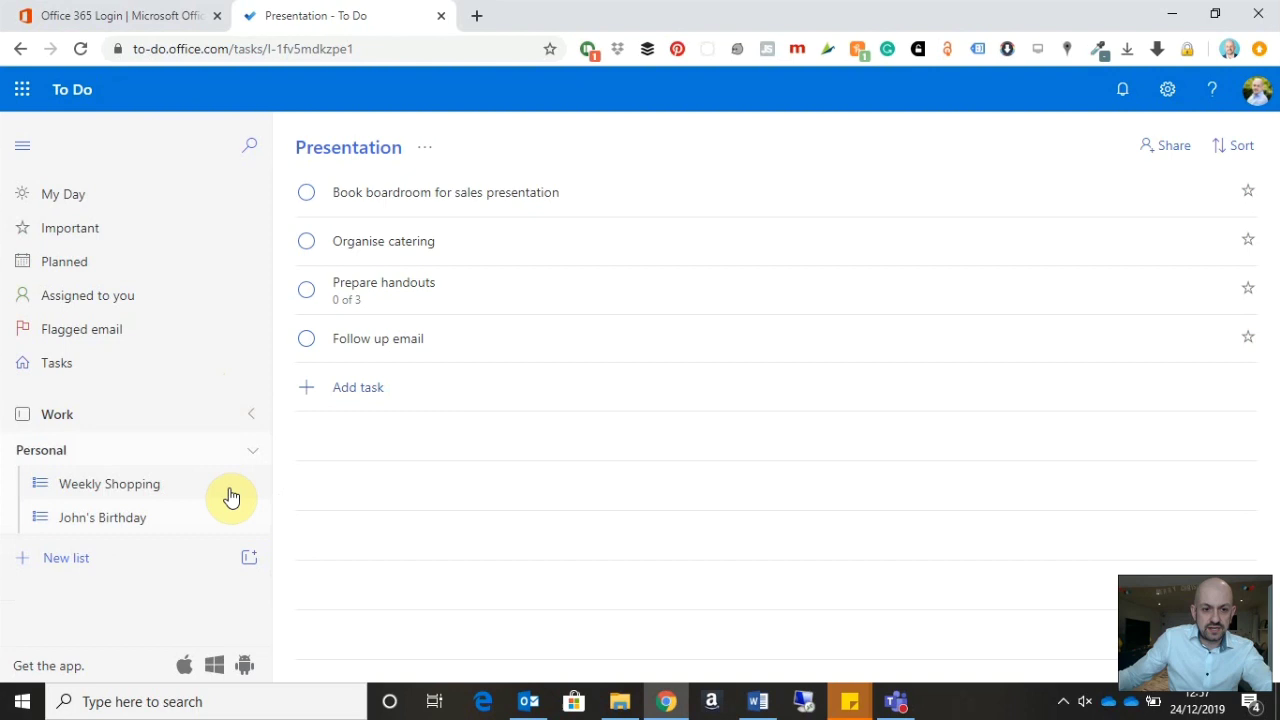
pyautogui.click(255, 453)
pyautogui.click(250, 414)
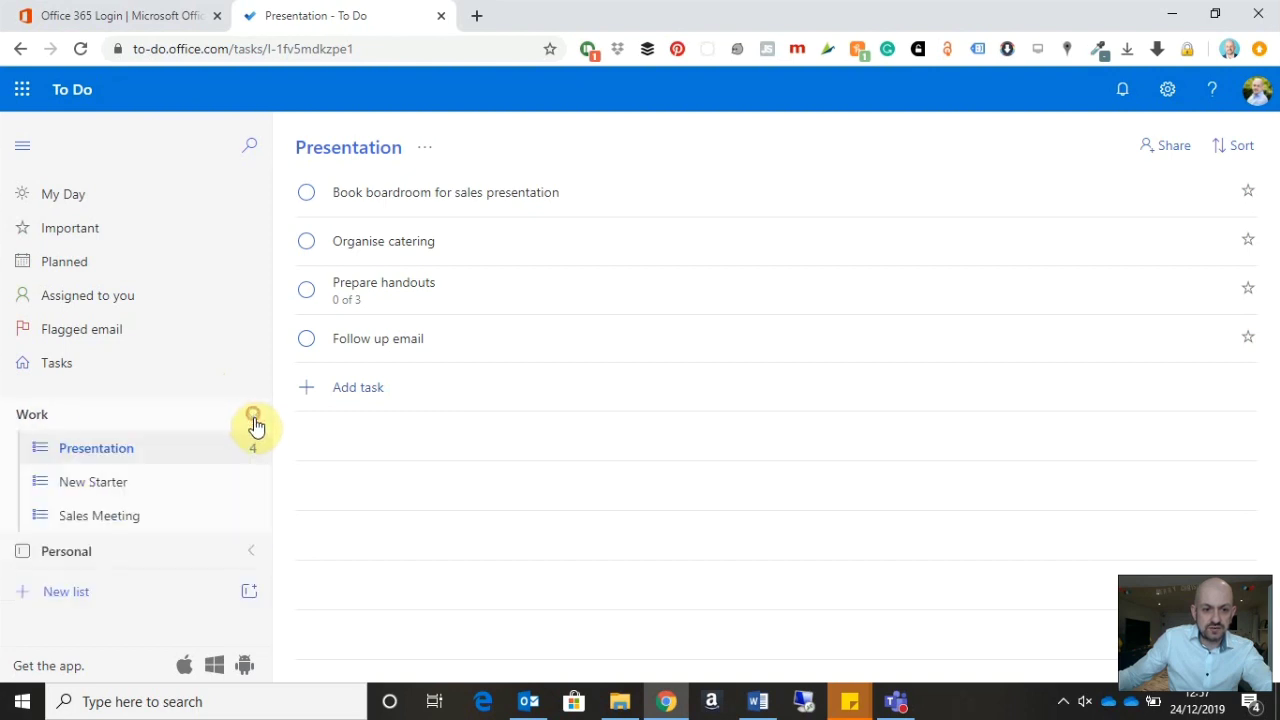
pyautogui.click(251, 551)
pyautogui.scroll(-1, 209, 457)
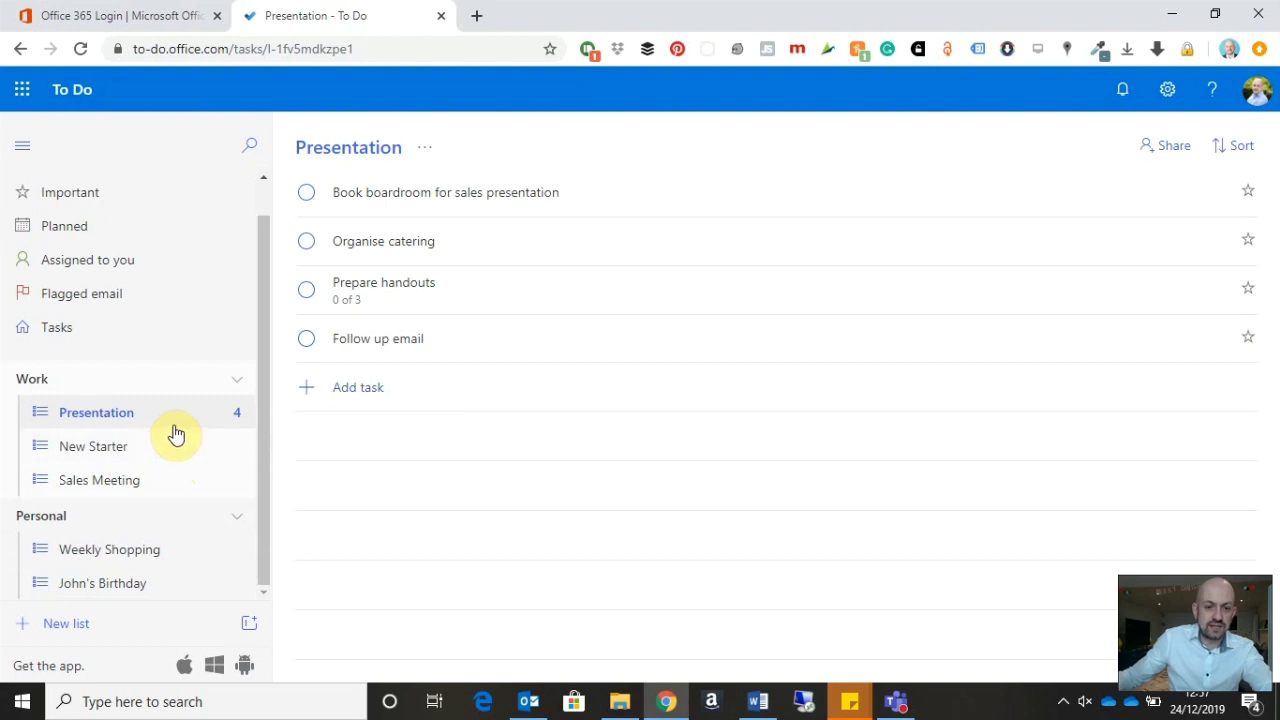
pyautogui.scroll(1, 184, 424)
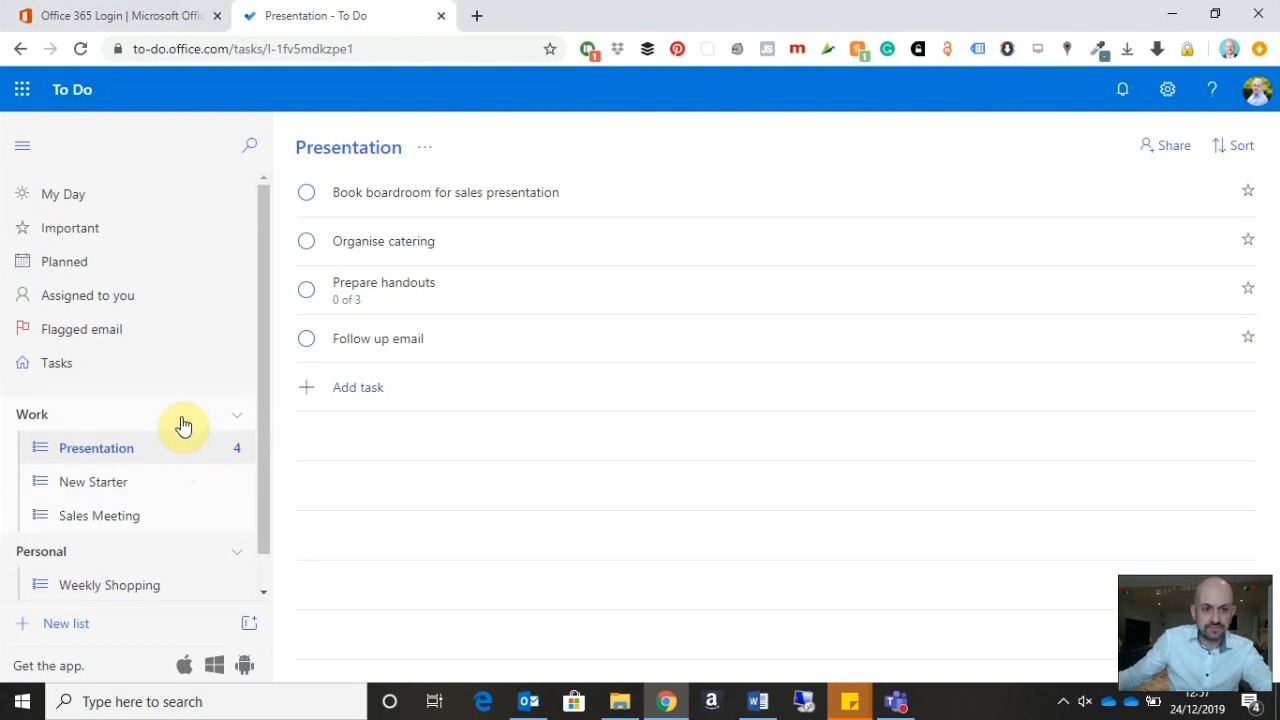
# - Mark Organise catering as important and view it in the Important list
pyautogui.click(462, 252)
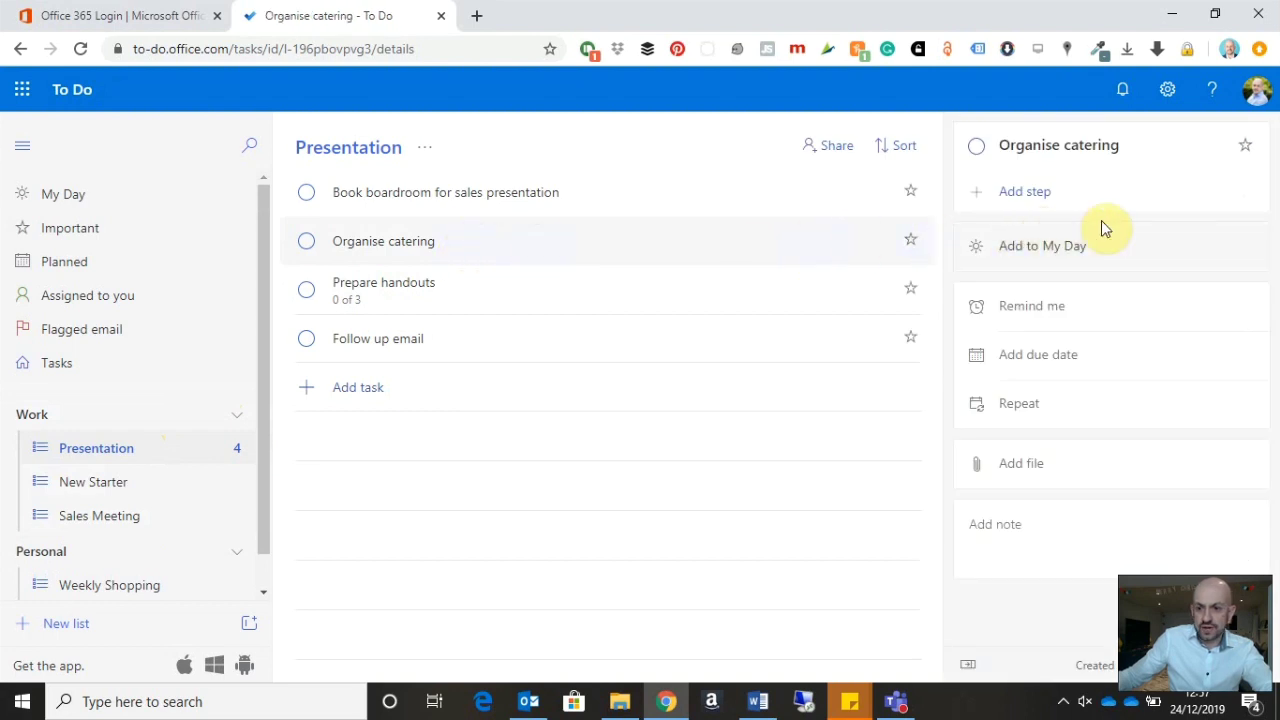
pyautogui.click(1246, 150)
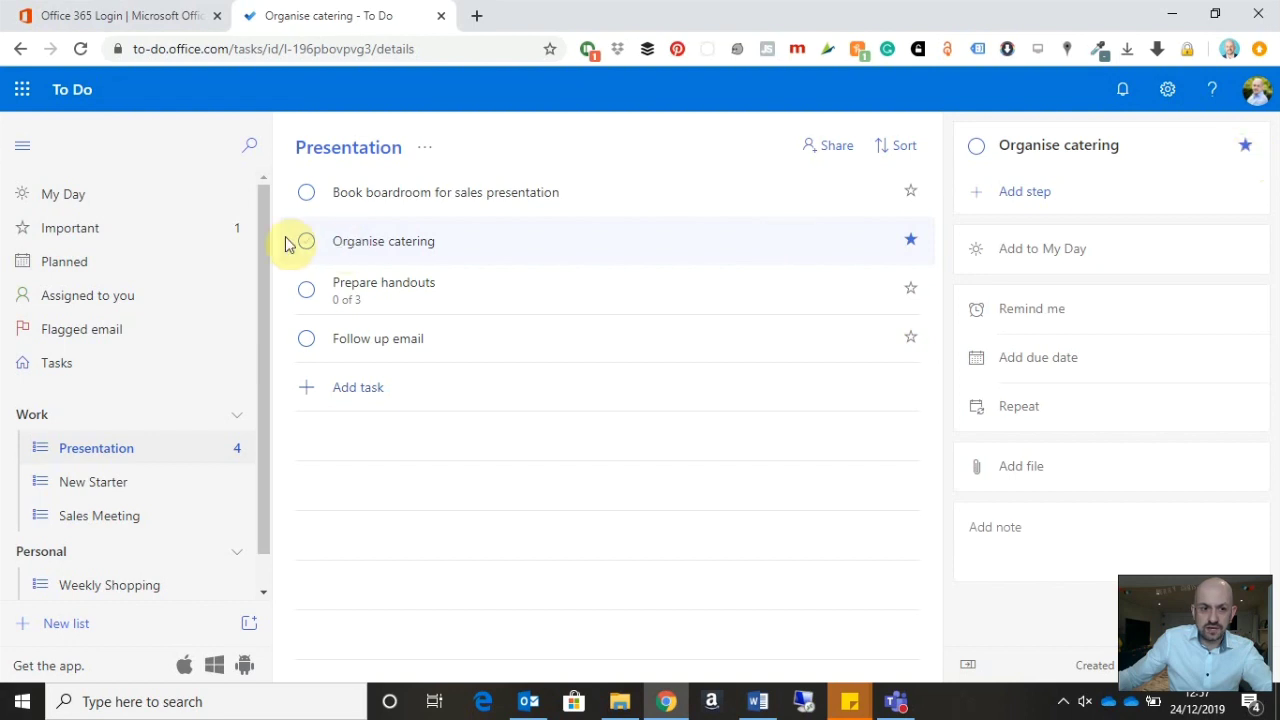
pyautogui.click(57, 233)
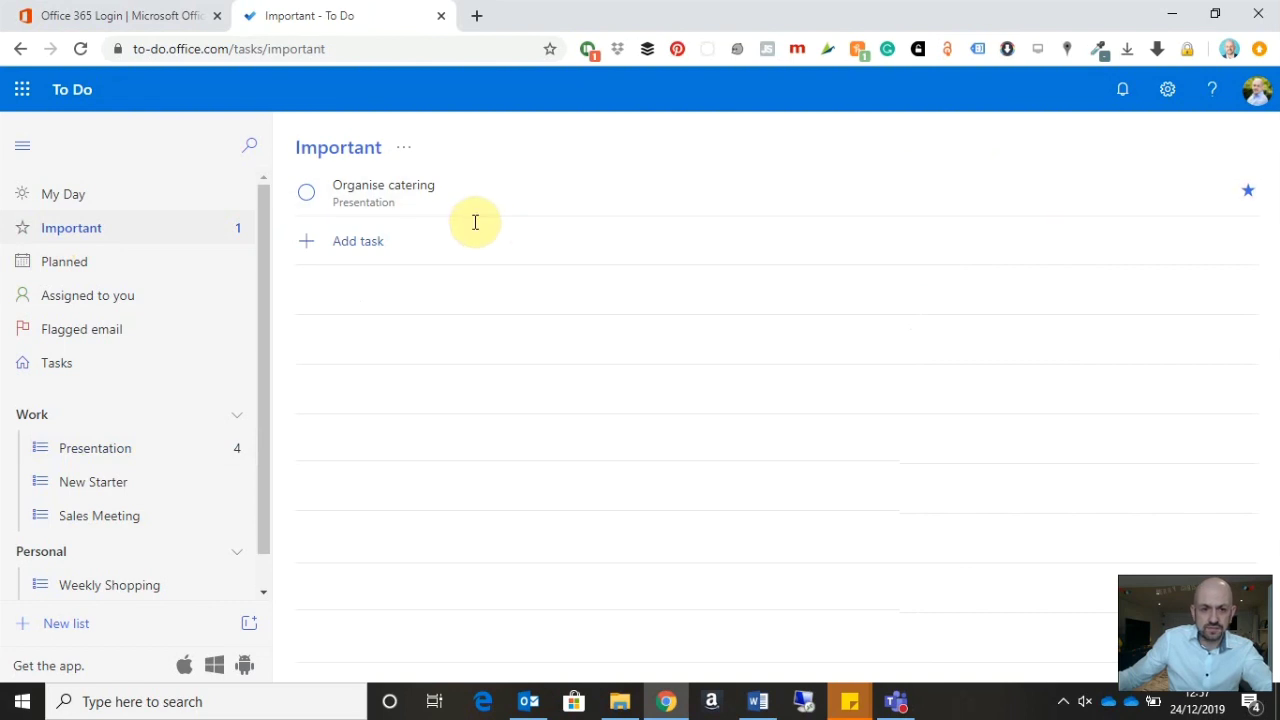
# - Check the Tasks and Flagged email views, then mark Prepare handouts in Presentation as important
pyautogui.click(42, 365)
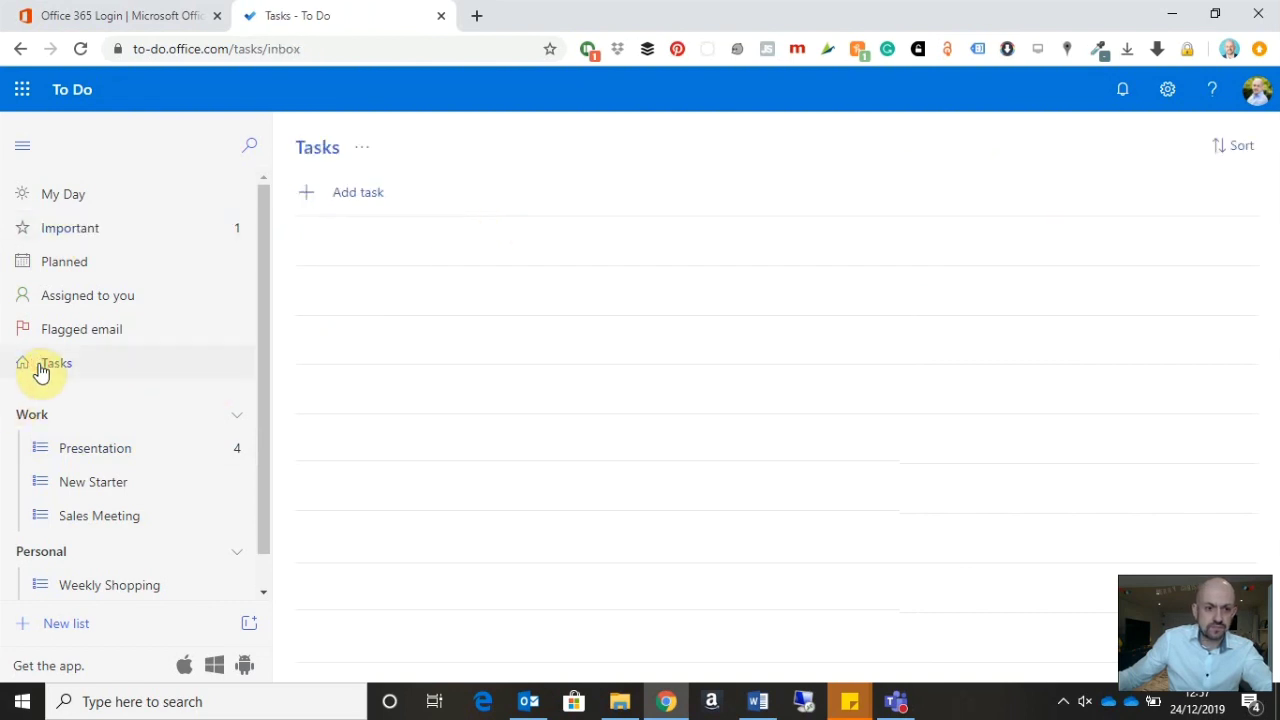
pyautogui.click(106, 344)
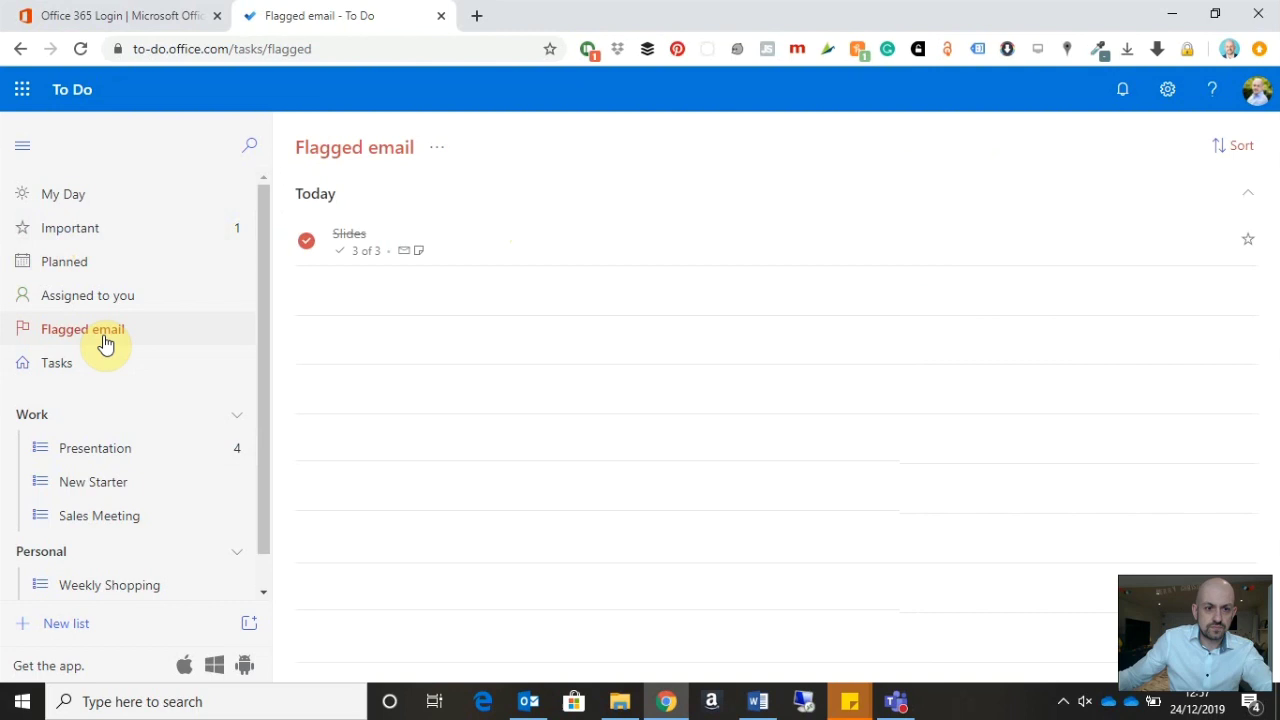
pyautogui.click(57, 372)
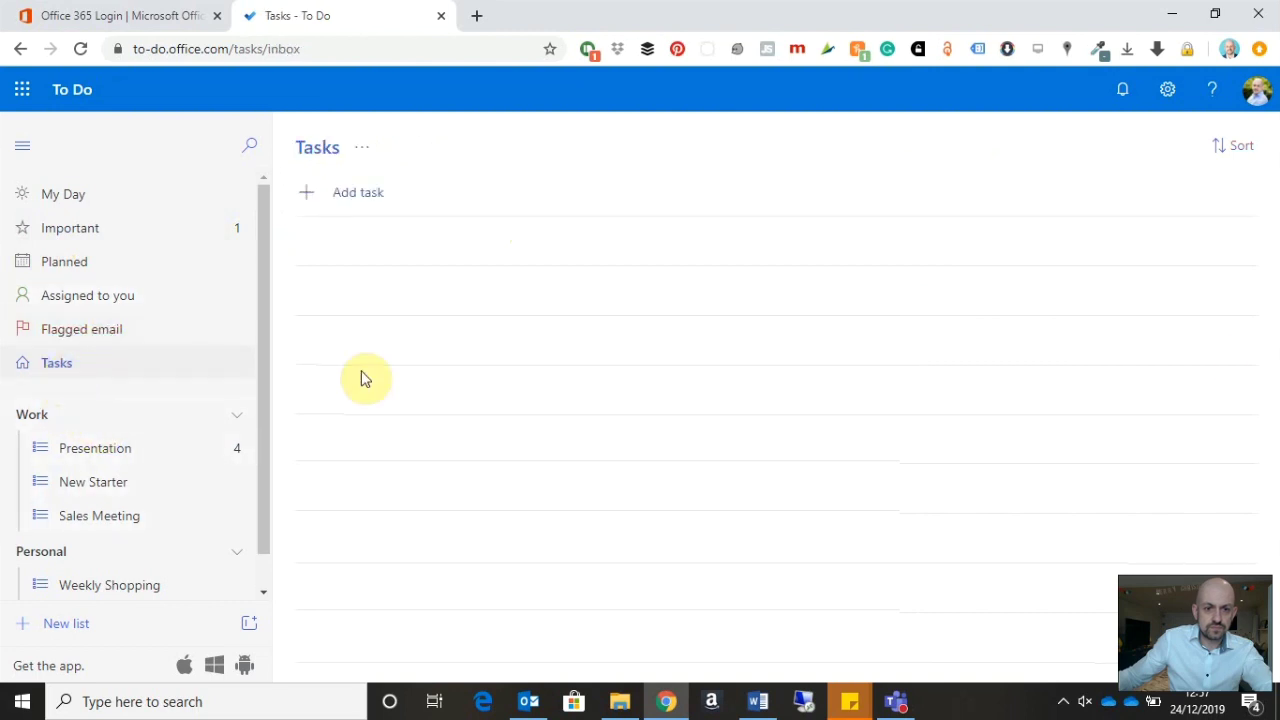
pyautogui.click(163, 455)
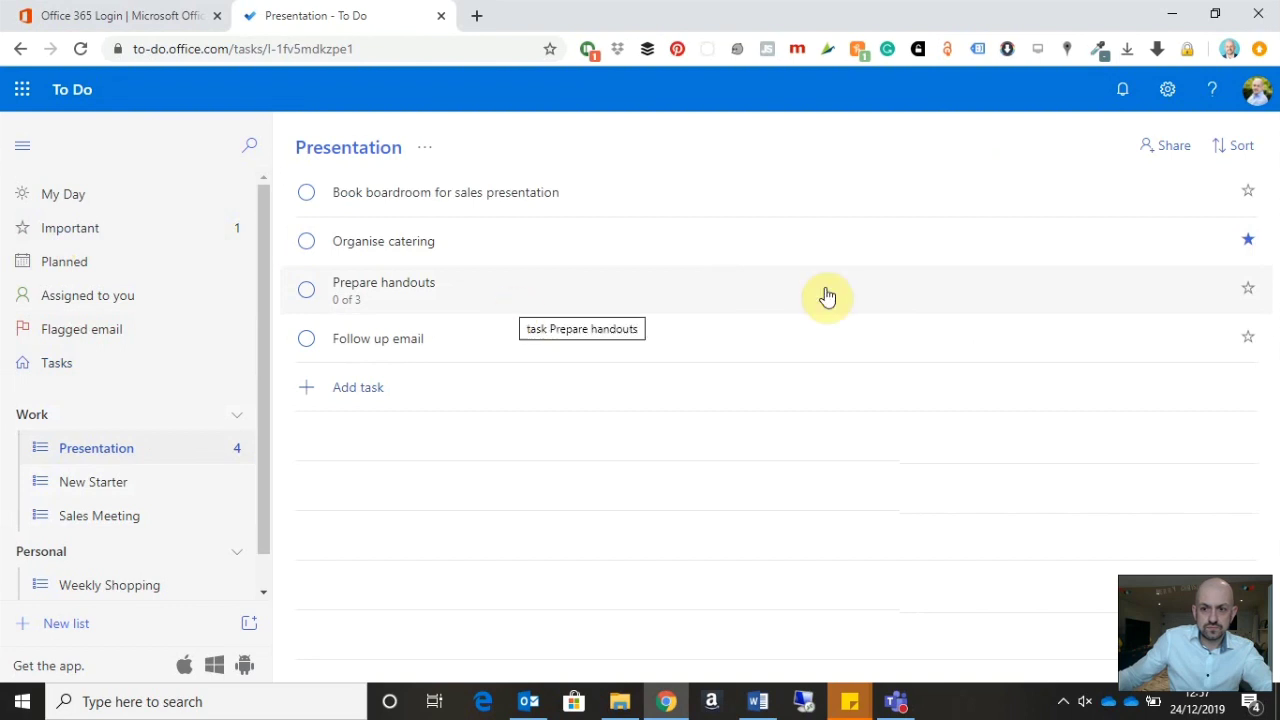
pyautogui.click(1248, 290)
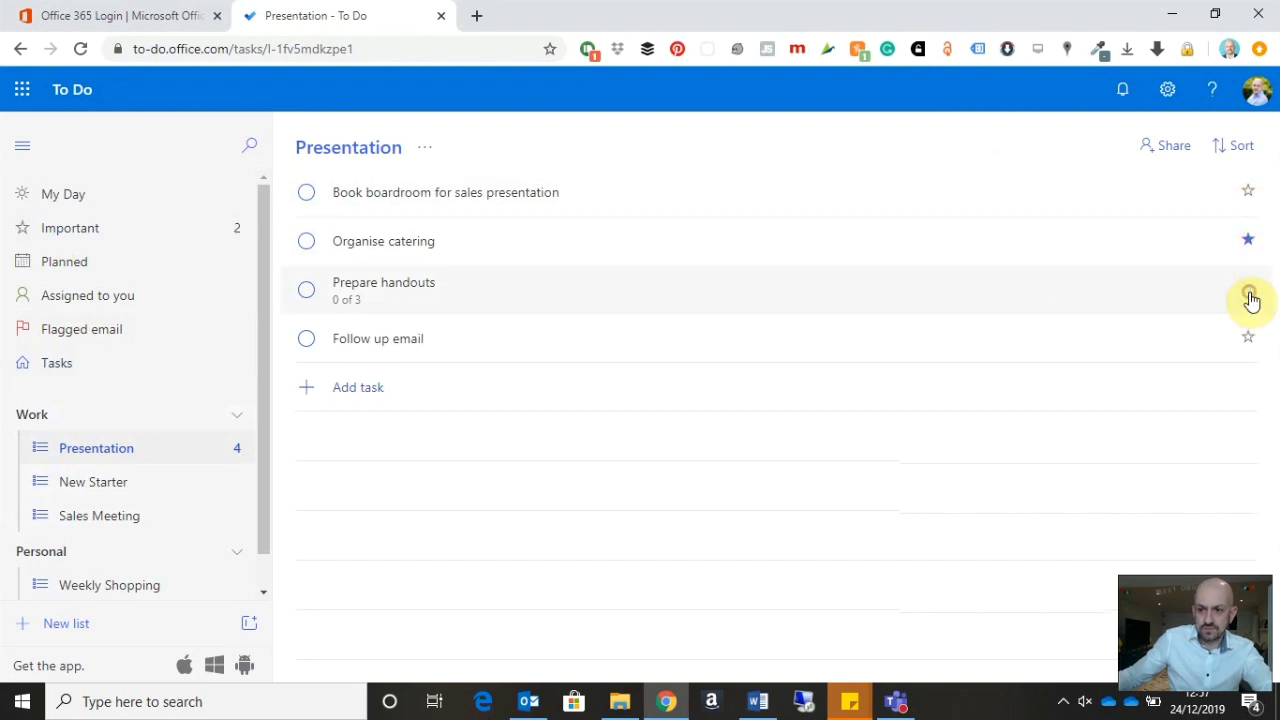
# - Bring up the Prepare handouts context menu, then show the Follow up email task's details
pyautogui.rightClick(650, 307)
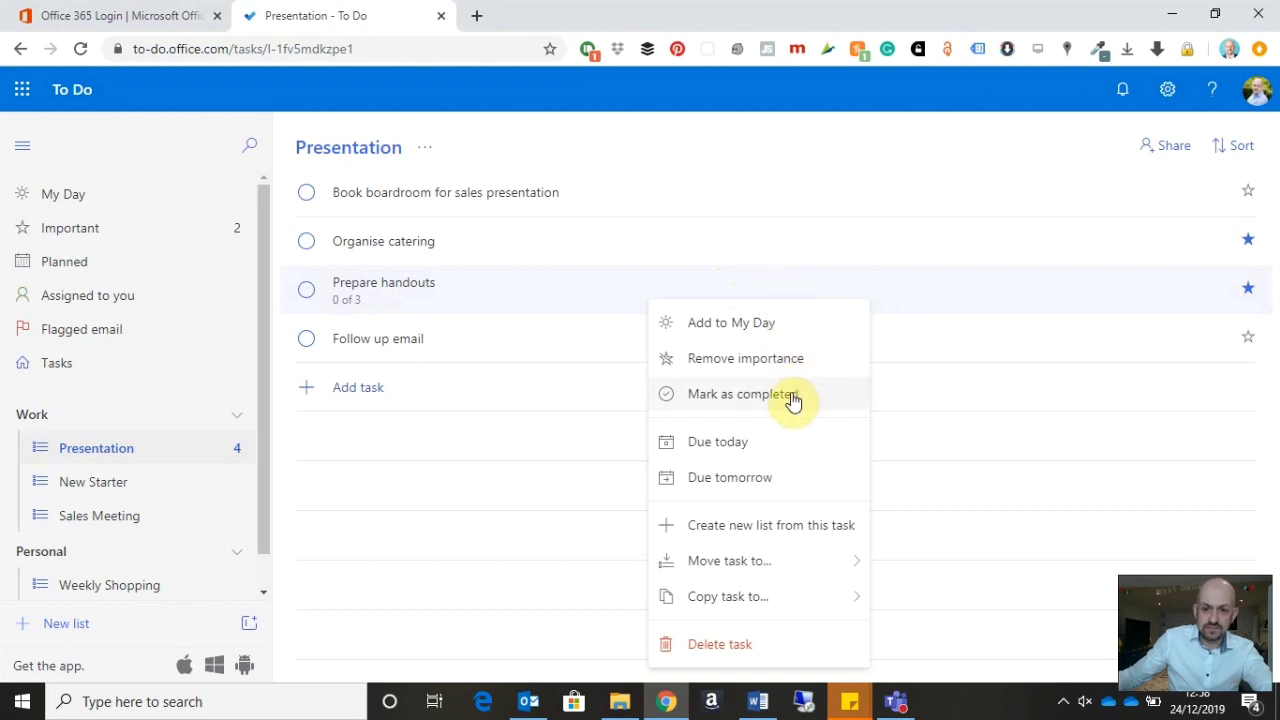
pyautogui.moveTo(750, 607)
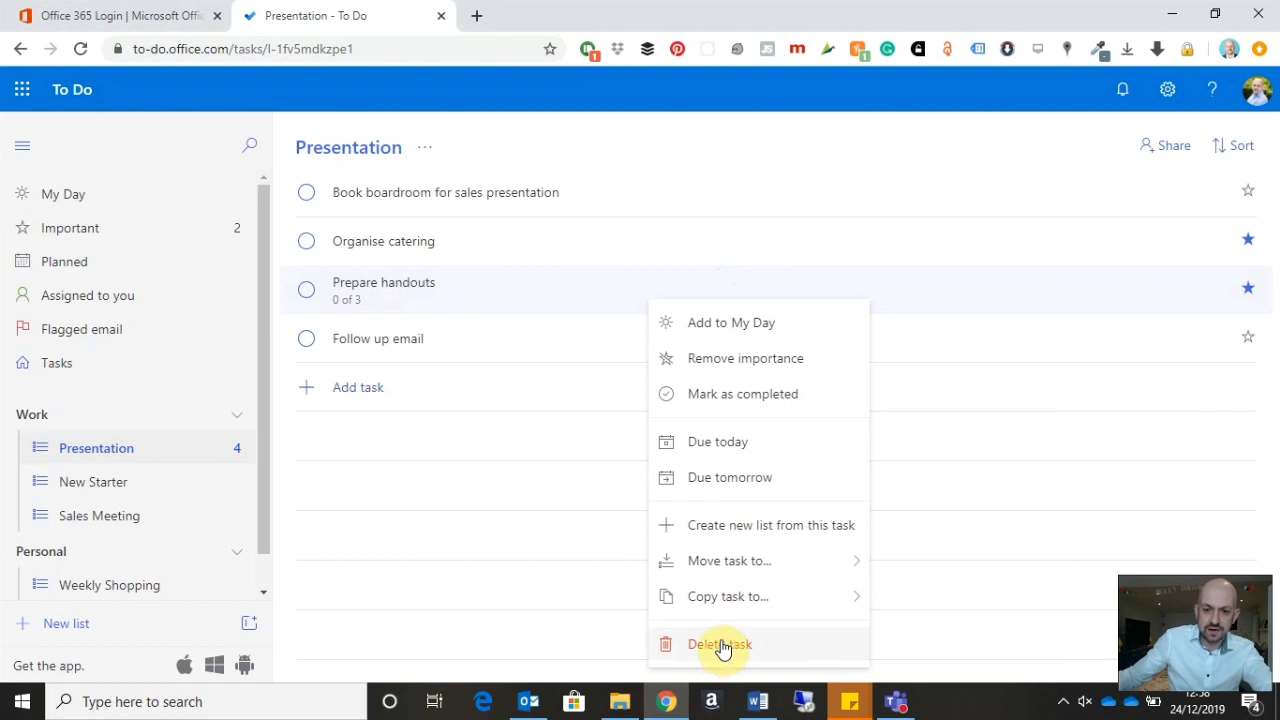
pyautogui.click(478, 350)
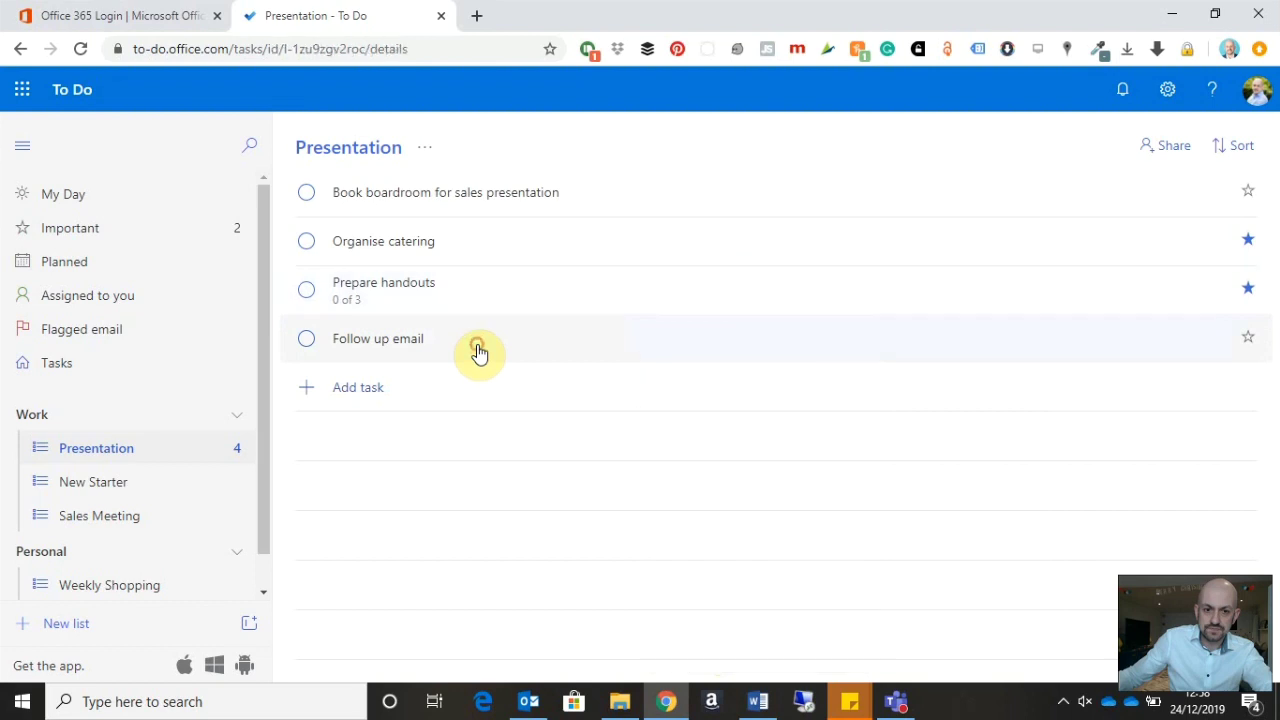